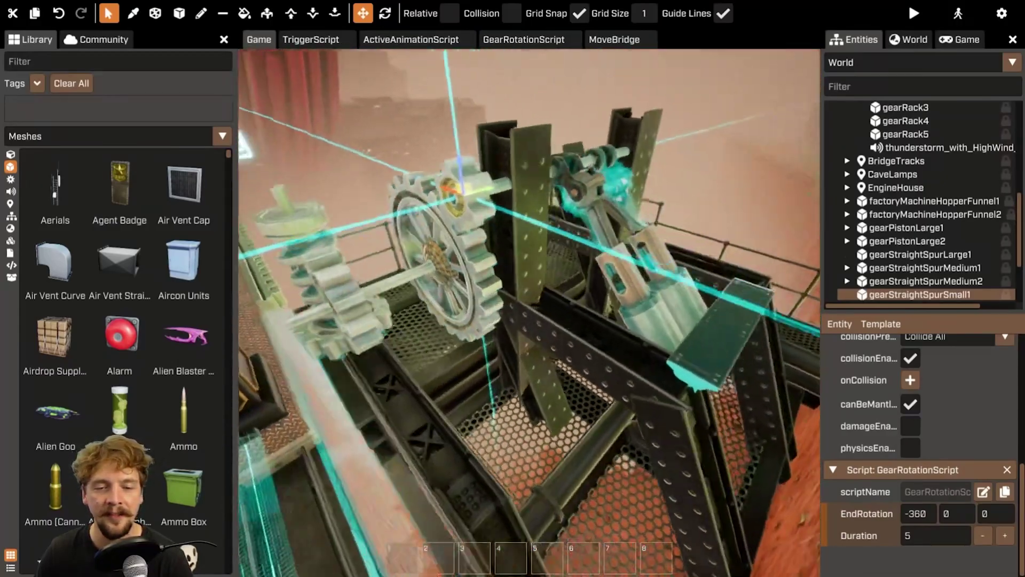
# Open GearRotationScript and bring the start of its code lines into view for review
pyautogui.moveTo(704, 198); pyautogui.dragTo(502, 231, button='right')
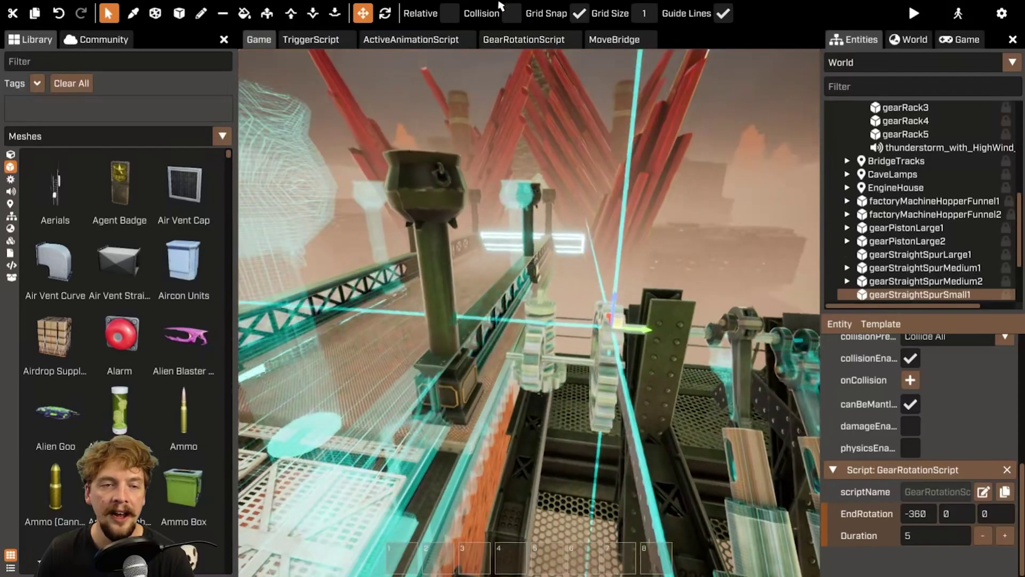
pyautogui.click(411, 39)
pyautogui.click(527, 39)
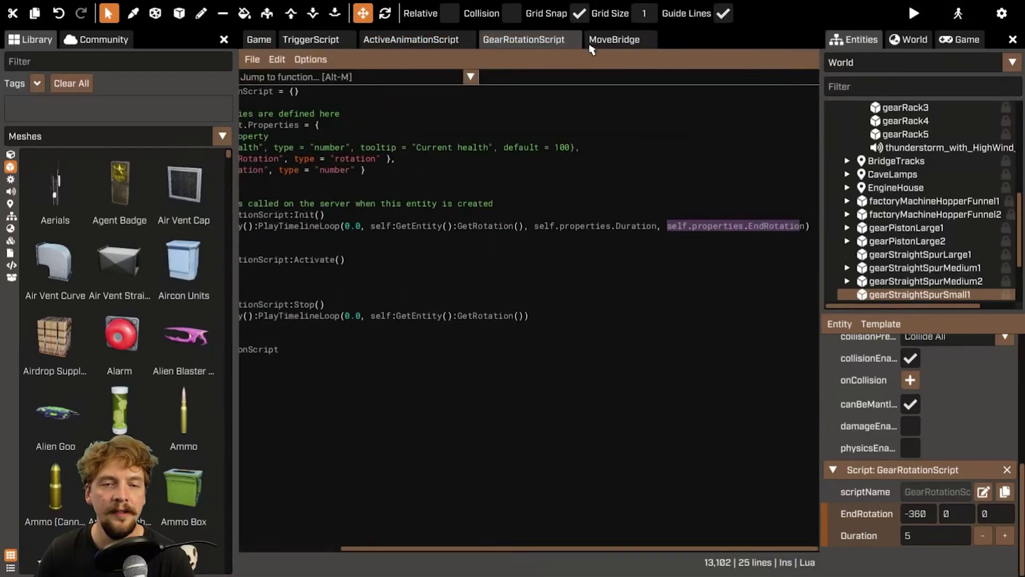
pyautogui.moveTo(632, 549); pyautogui.dragTo(401, 549)
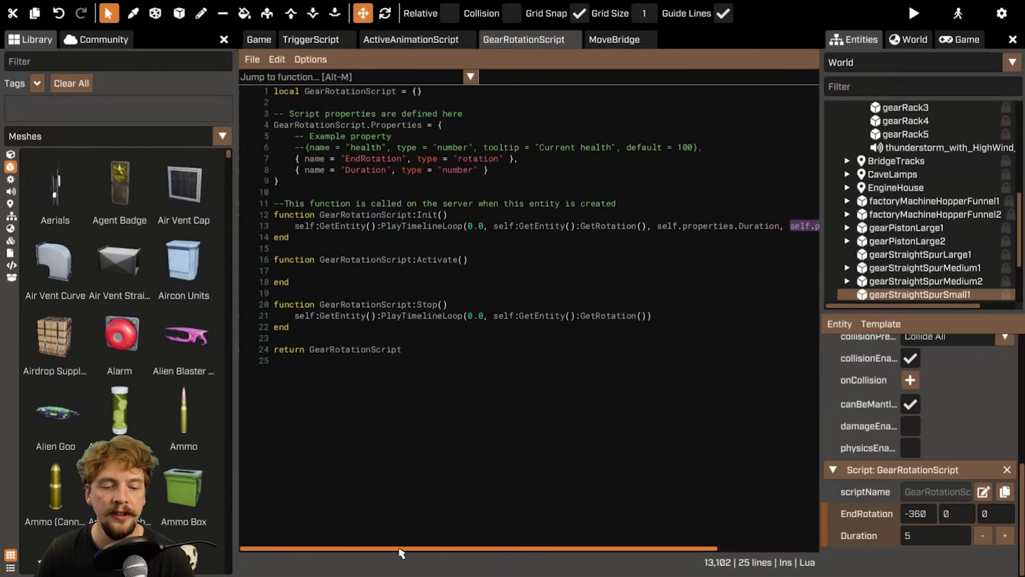
# Return to the game world and inspect the transform and simulate properties of gearStraightSpurSmall1
pyautogui.click(259, 39)
pyautogui.scroll(5, 916, 417)
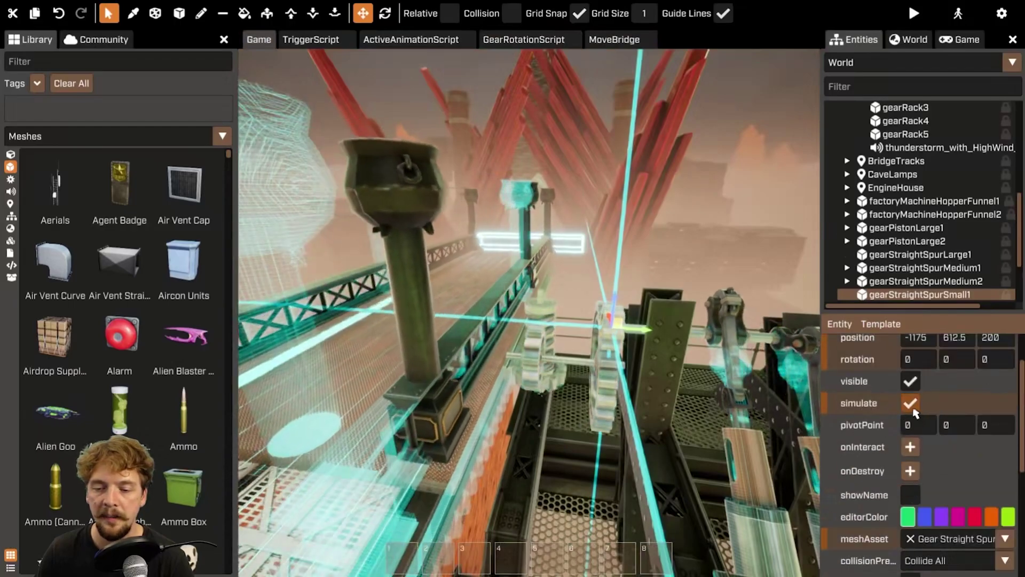
pyautogui.moveTo(694, 369); pyautogui.dragTo(721, 374, button='right')
pyautogui.click(910, 402)
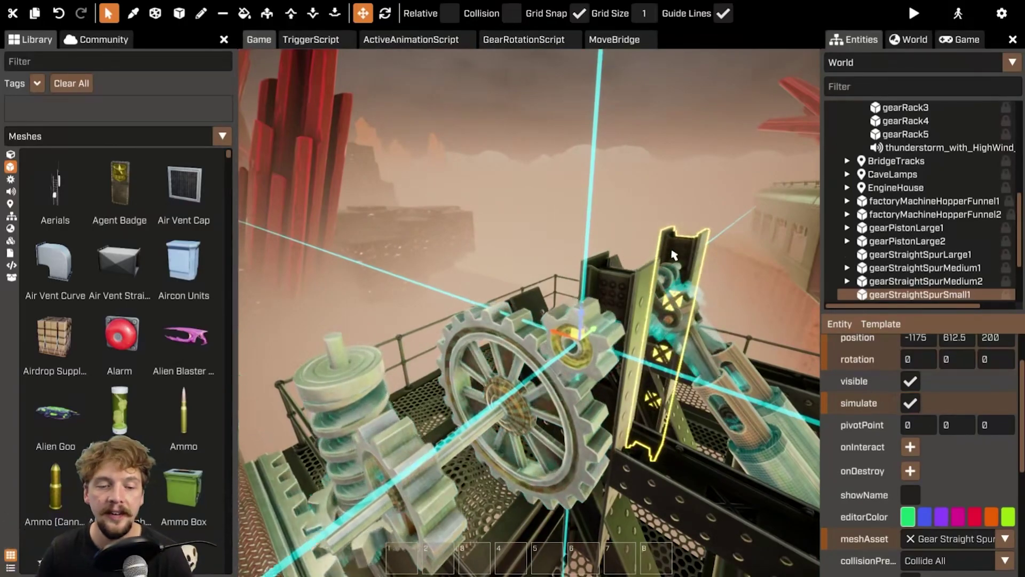
# Examine the two-piston assembly beside the gears and select gearPistonLarge1
pyautogui.press('d')
pyautogui.moveTo(663, 140); pyautogui.dragTo(609, 235, button='right')
pyautogui.press('s')
pyautogui.press('w')
pyautogui.press('a')
pyautogui.press('w')
pyautogui.press('s')
pyautogui.press('s')
pyautogui.press('s')
pyautogui.press('d')
pyautogui.press('a')
pyautogui.press('d')
pyautogui.press('s')
pyautogui.press('w')
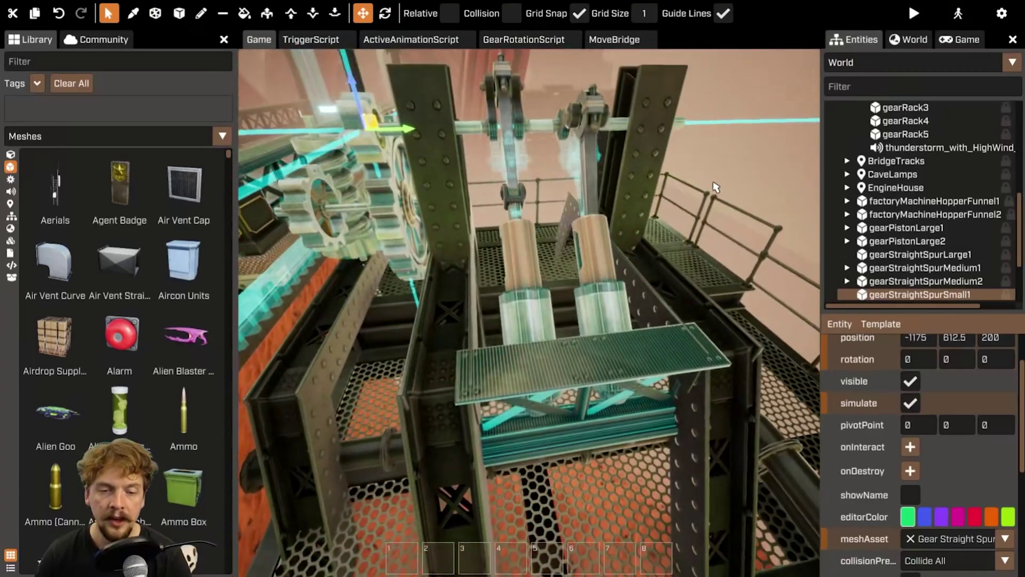
pyautogui.click(590, 258)
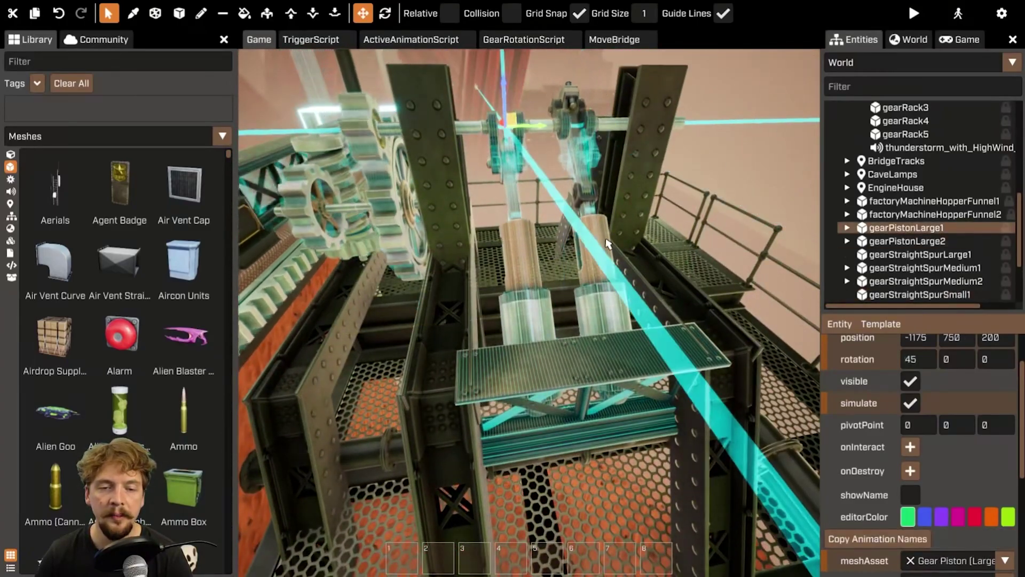
# Open the ActiveAnimationScript attached to gearPistonLarge2 and highlight PlayAnimation in its Init function
pyautogui.scroll(-4, 986, 535)
pyautogui.click(983, 514)
pyautogui.click(545, 260)
pyautogui.click(401, 215)
pyautogui.doubleClick(401, 214)
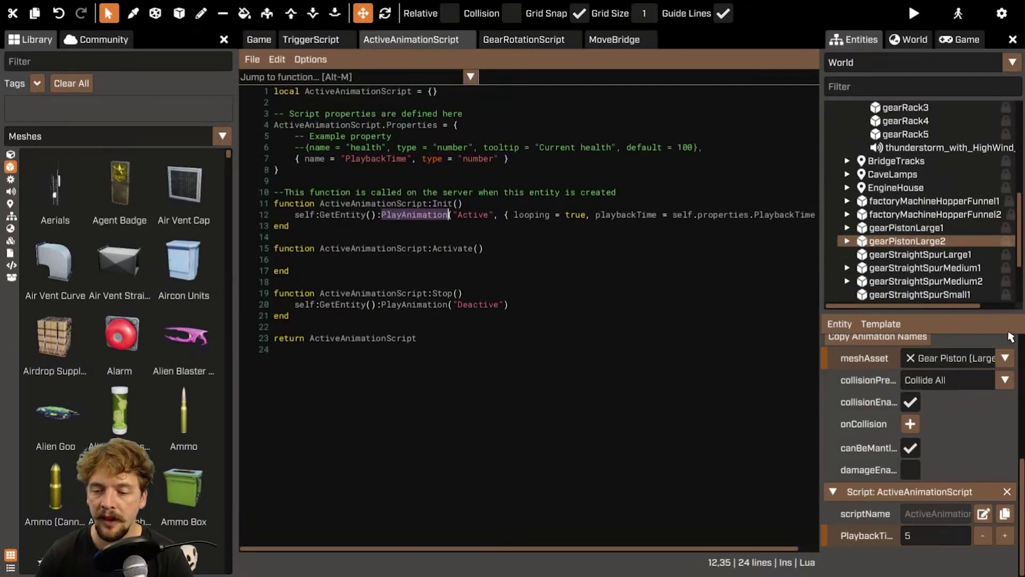
# Return to the game world and copy the animation names of gearPistonLarge2
pyautogui.scroll(3, 997, 520)
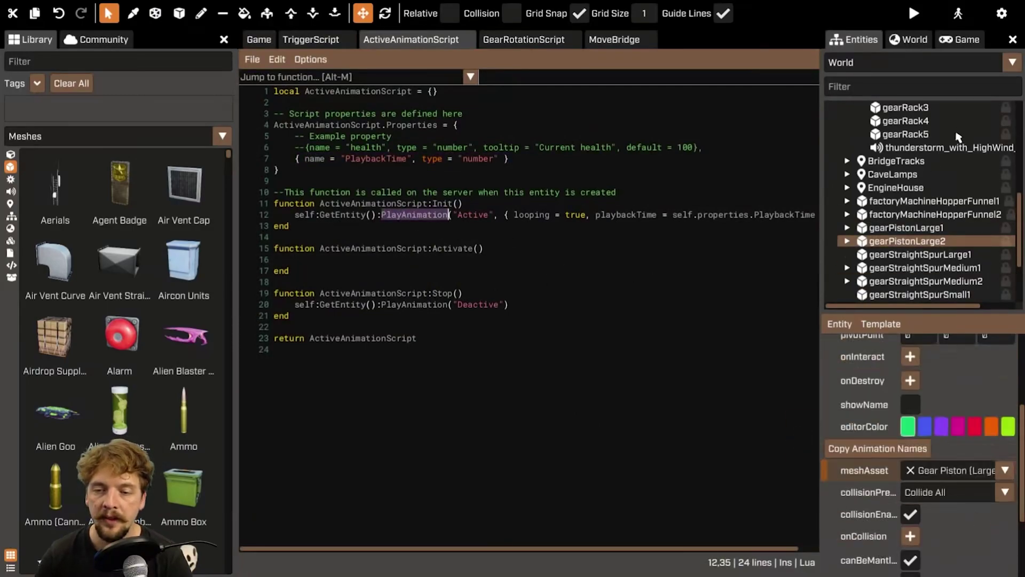
pyautogui.click(255, 39)
pyautogui.click(884, 449)
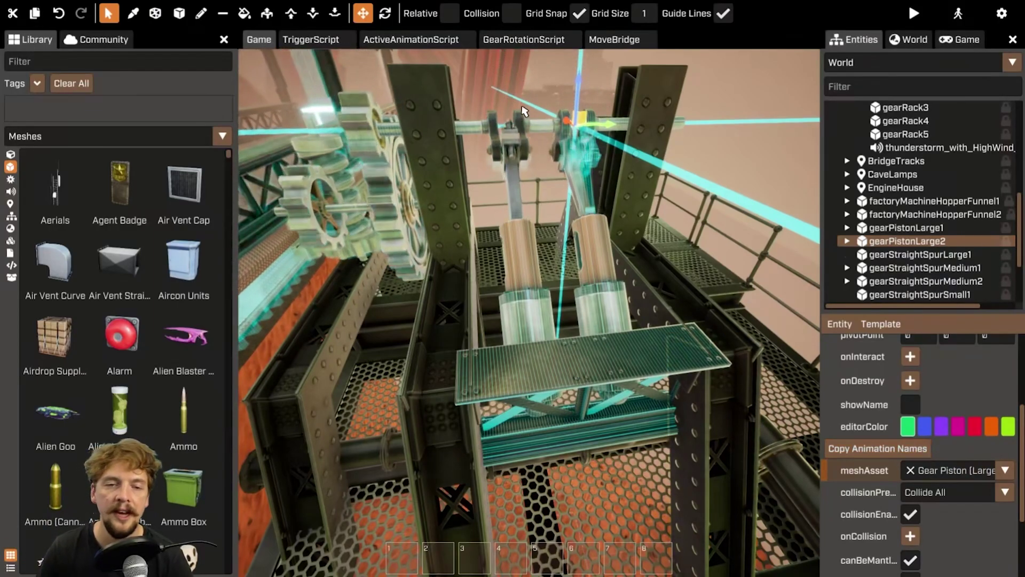
# Reopen ActiveAnimationScript from gearPistonLarge2 and highlight the Init function declaration
pyautogui.press('a')
pyautogui.moveTo(579, 181); pyautogui.dragTo(641, 187, button='right')
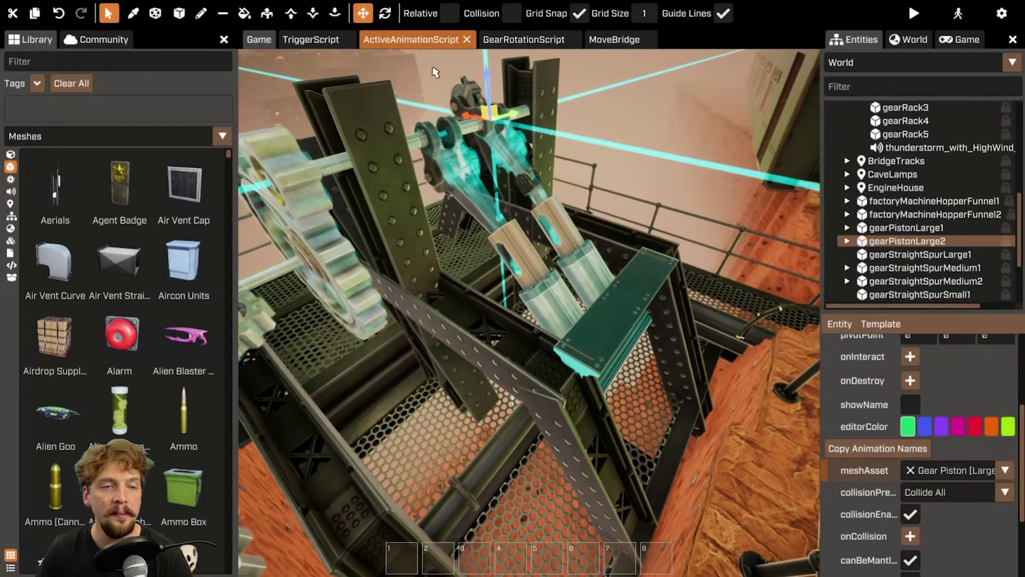
pyautogui.scroll(-3, 945, 534)
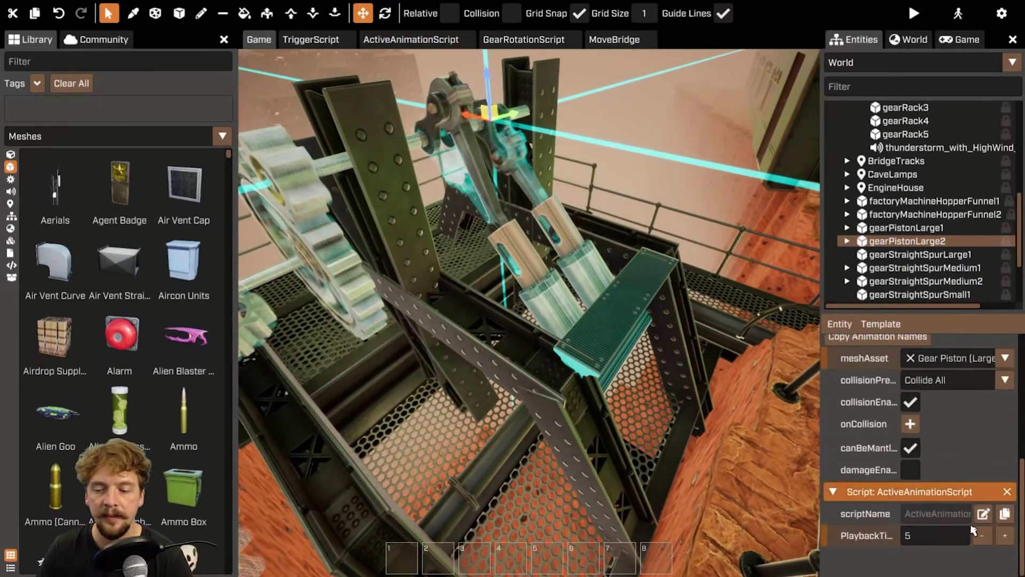
pyautogui.click(983, 514)
pyautogui.click(488, 203)
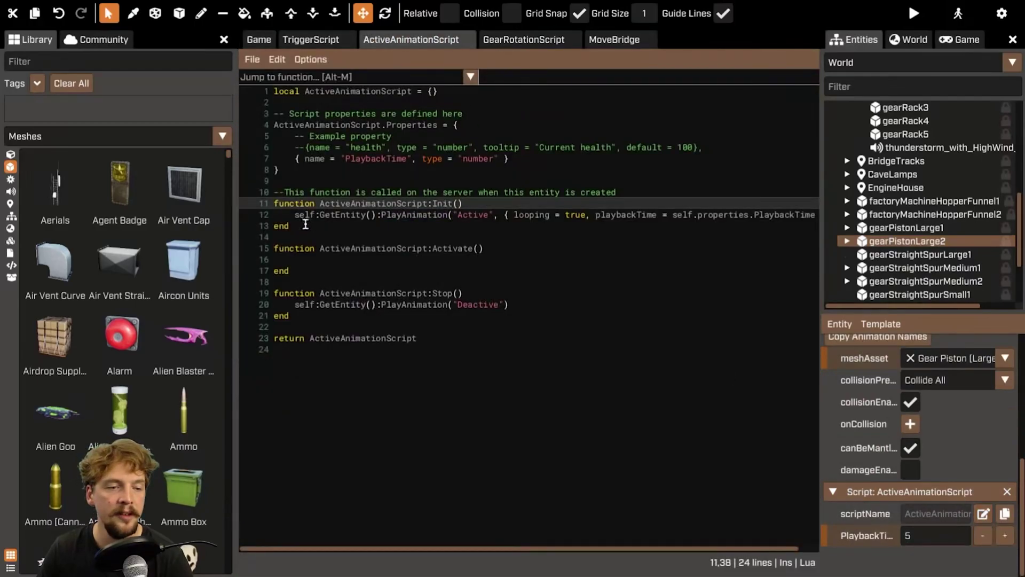
pyautogui.moveTo(291, 216); pyautogui.dragTo(267, 207)
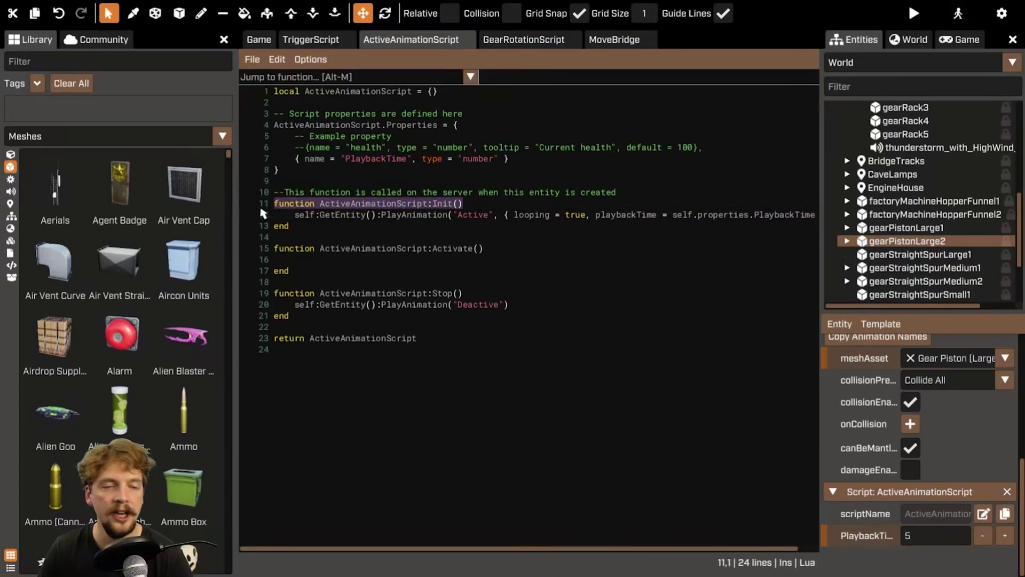
# Highlight the PlayAnimation call and its "Active" animation name inside Init
pyautogui.click(399, 238)
pyautogui.moveTo(294, 214); pyautogui.dragTo(422, 213)
pyautogui.doubleClick(430, 214)
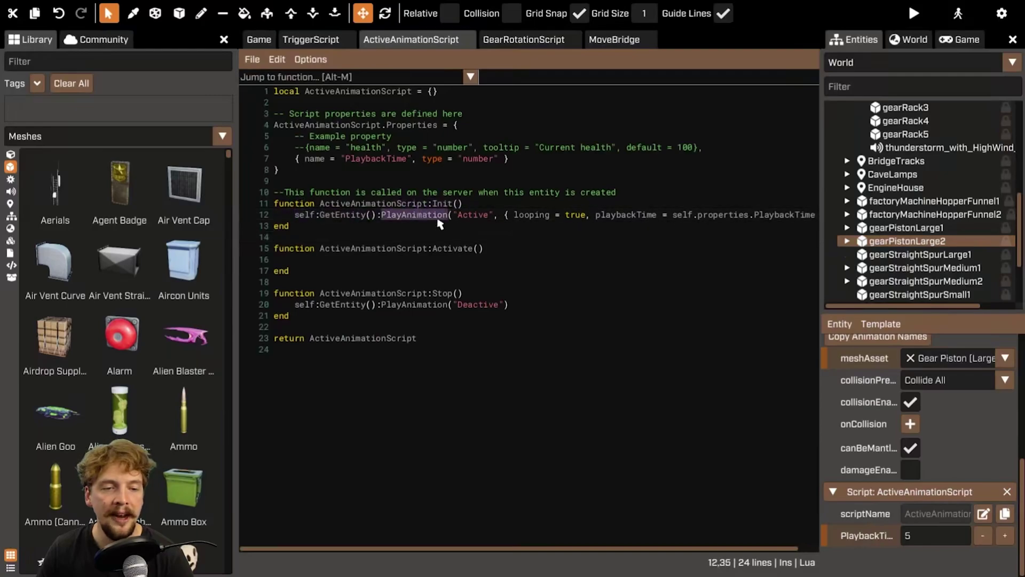
pyautogui.moveTo(567, 549); pyautogui.dragTo(614, 553)
pyautogui.click(514, 255)
pyautogui.doubleClick(445, 214)
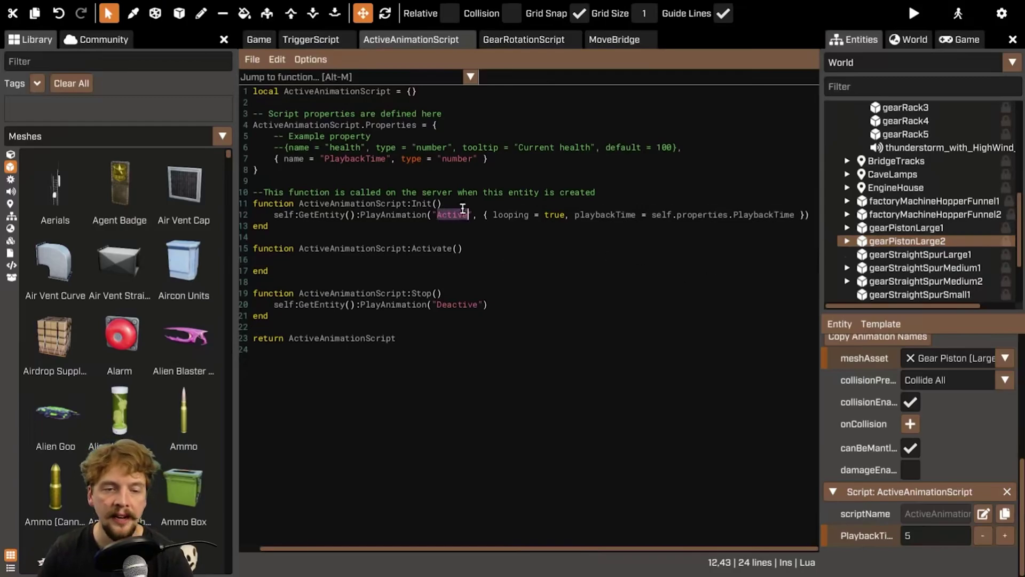
# Highlight the options table passed to PlayAnimation after the "Active" argument
pyautogui.moveTo(488, 215); pyautogui.dragTo(591, 214)
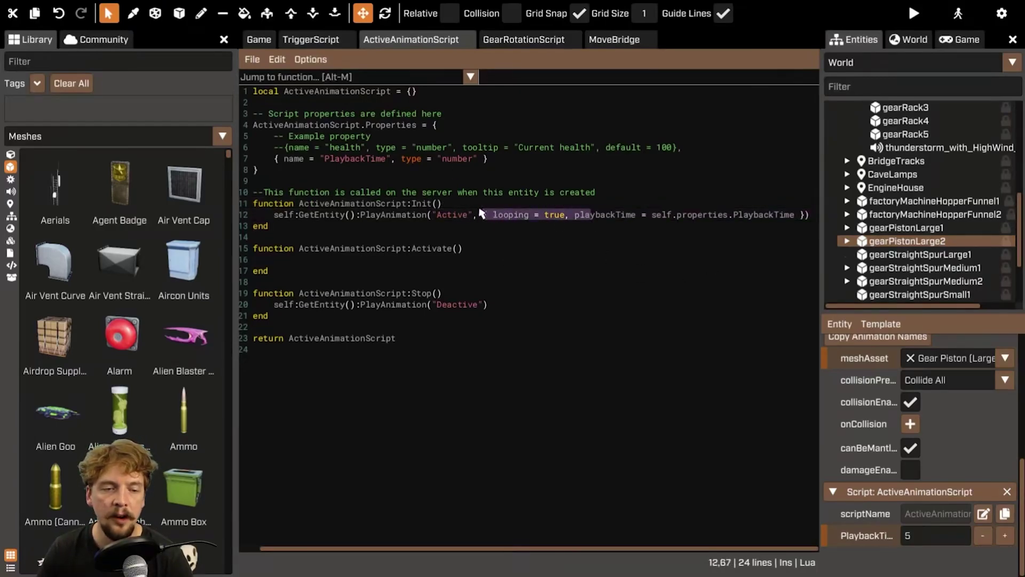
pyautogui.moveTo(473, 215); pyautogui.dragTo(804, 214)
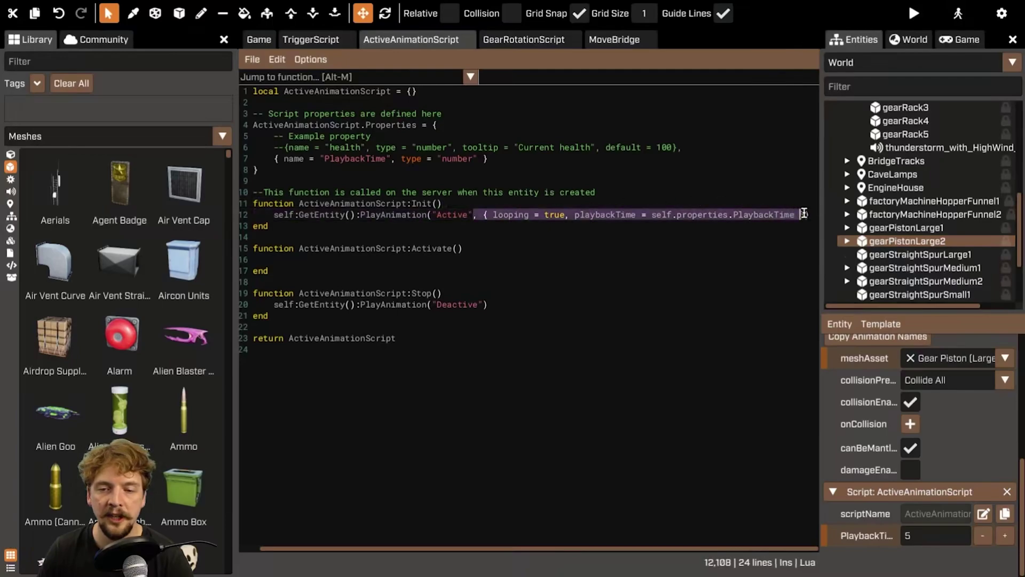
pyautogui.click(882, 242)
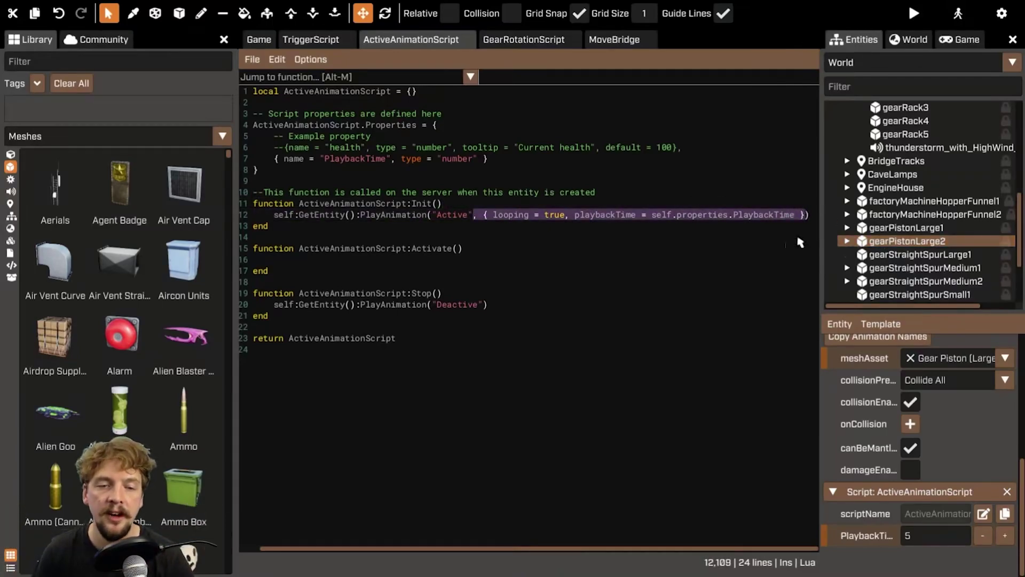
pyautogui.click(655, 198)
pyautogui.moveTo(472, 214); pyautogui.dragTo(809, 214)
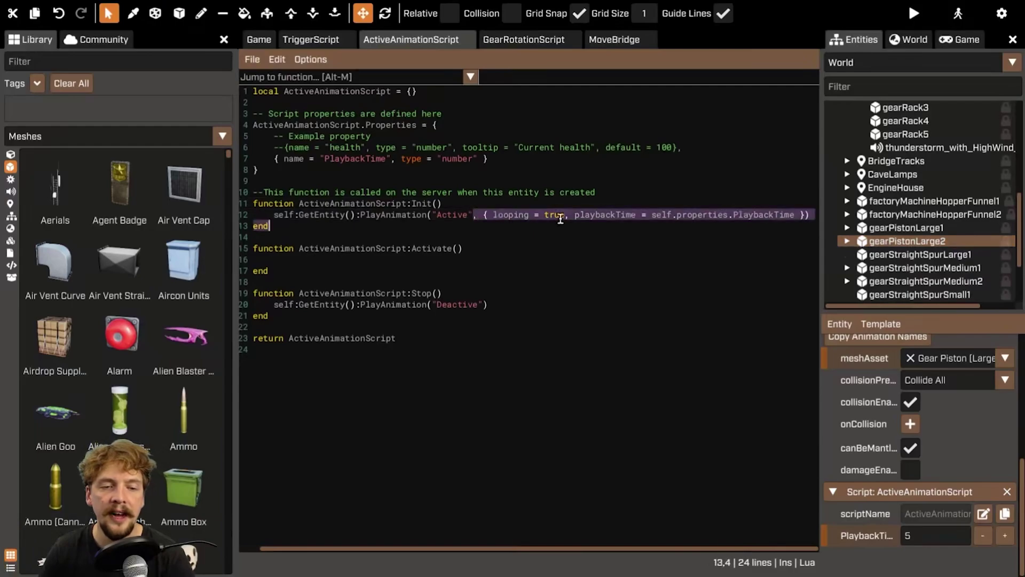
# Highlight the looping = true option and the playbackTime = self.properties.PlaybackTime option one after the other, and clear the selection
pyautogui.click(572, 215)
pyautogui.moveTo(567, 214); pyautogui.dragTo(492, 219)
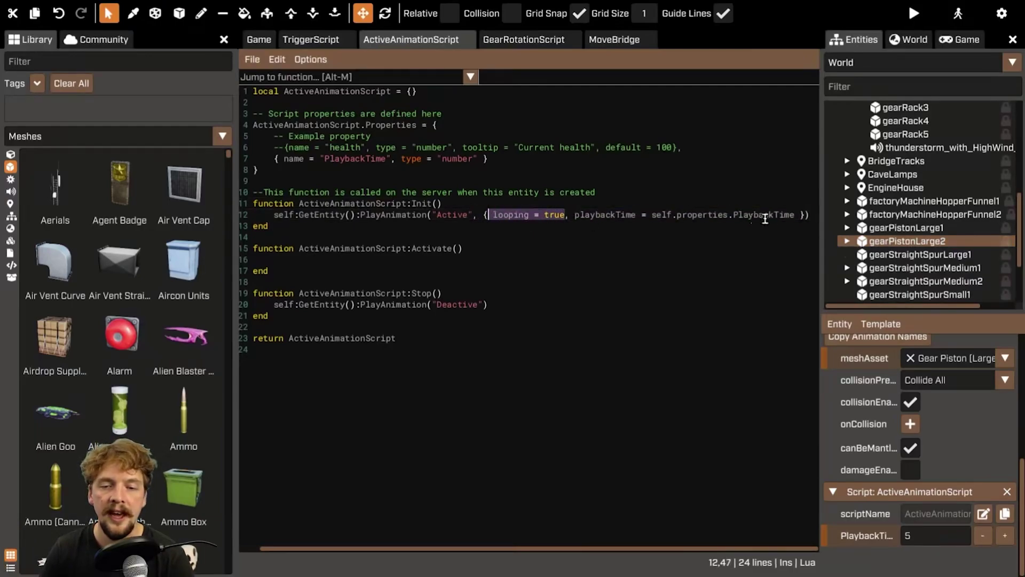
pyautogui.moveTo(797, 216); pyautogui.dragTo(581, 218)
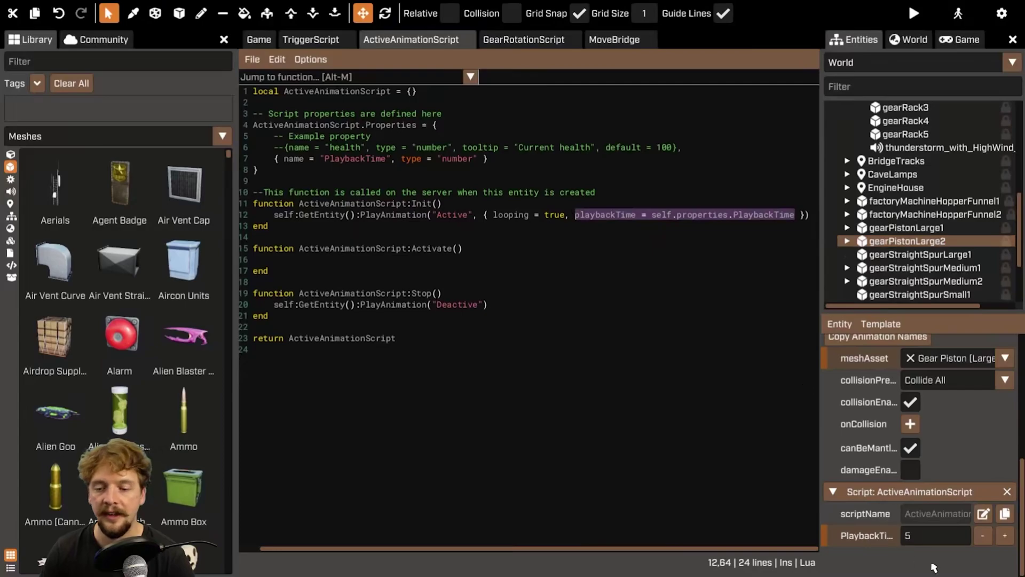
pyautogui.click(569, 234)
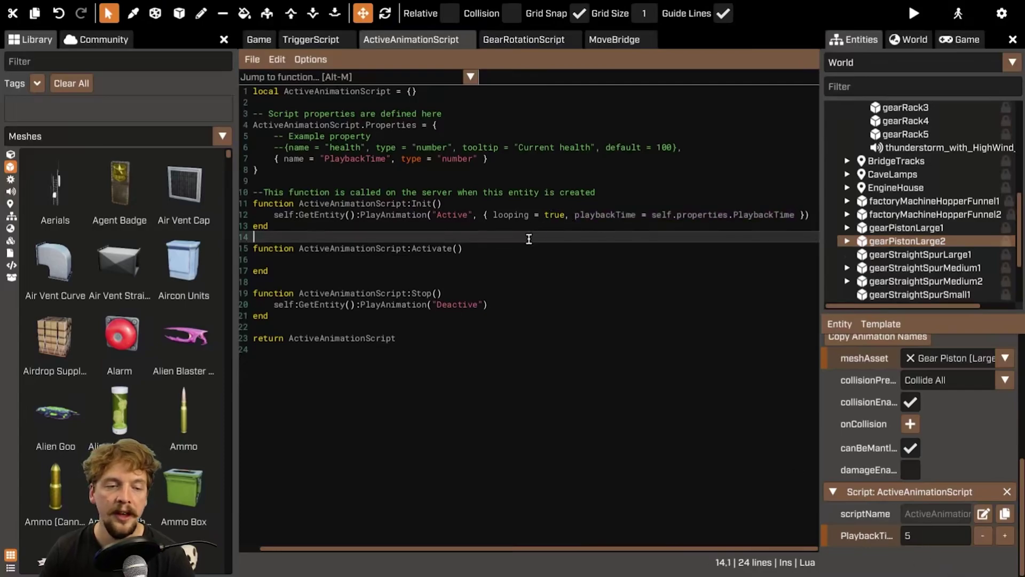
# Return to the game world, select gearStraightSpurSmall1 and display its GearRotationScript properties
pyautogui.click(259, 39)
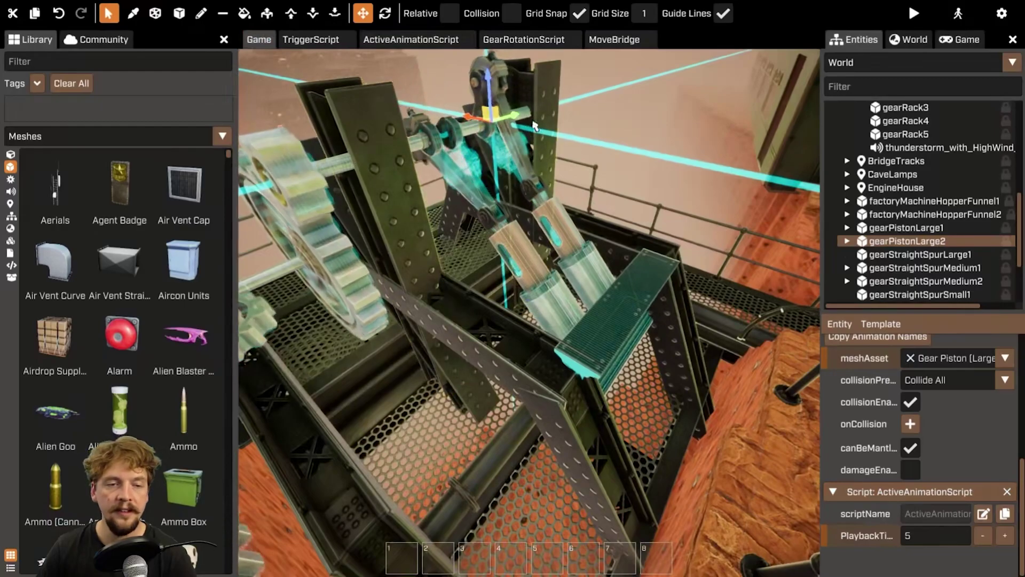
pyautogui.moveTo(461, 130); pyautogui.dragTo(582, 131, button='right')
pyautogui.scroll(-3, 582, 131)
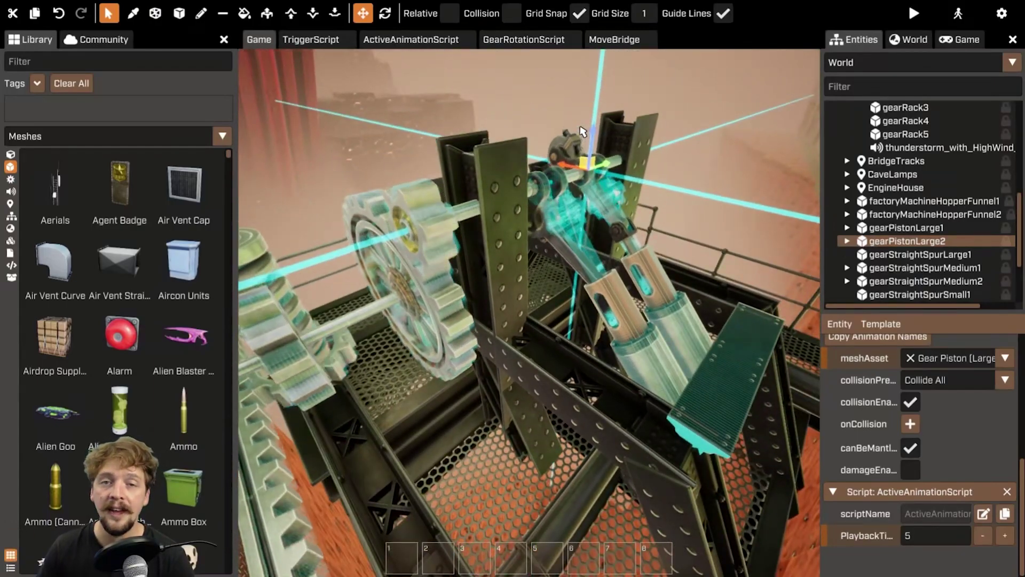
pyautogui.moveTo(510, 179); pyautogui.dragTo(572, 206, button='right')
pyautogui.moveTo(470, 235); pyautogui.dragTo(497, 241, button='right')
pyautogui.click(502, 317)
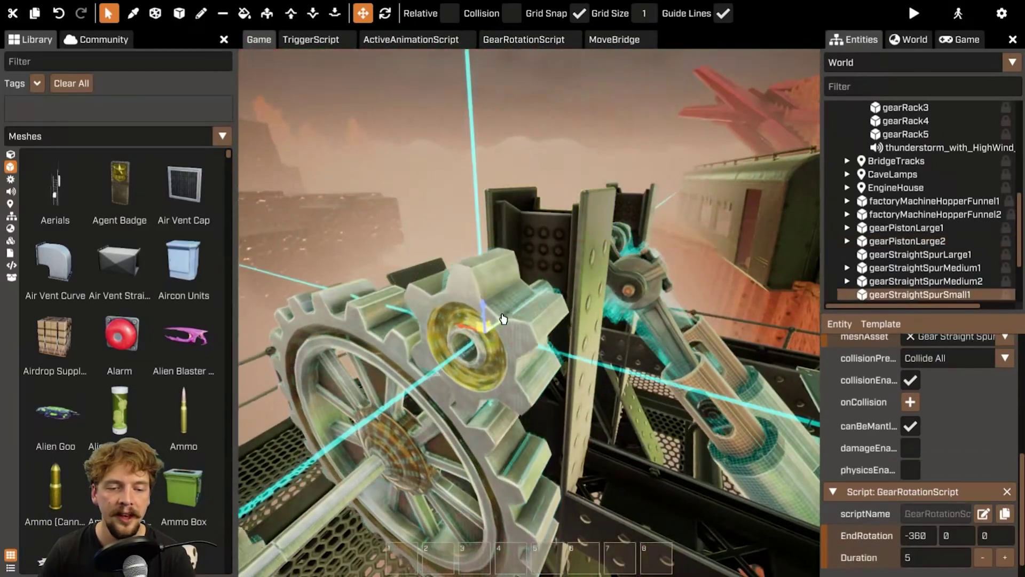
pyautogui.scroll(-1, 886, 455)
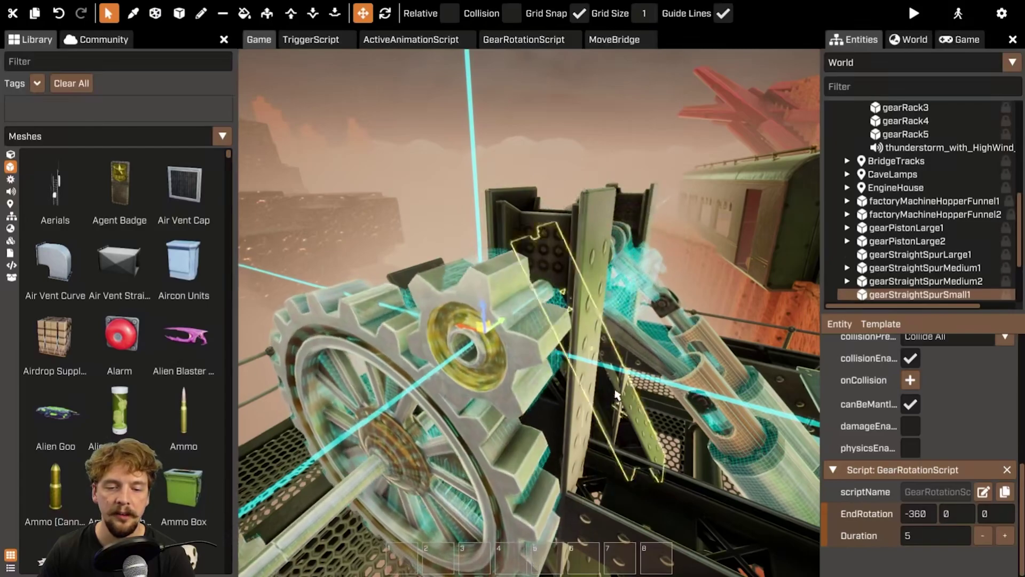
# Examine the small spur gear, the adjoining large gear and the pistons from several angles
pyautogui.press('a')
pyautogui.moveTo(582, 396); pyautogui.dragTo(602, 375, button='right')
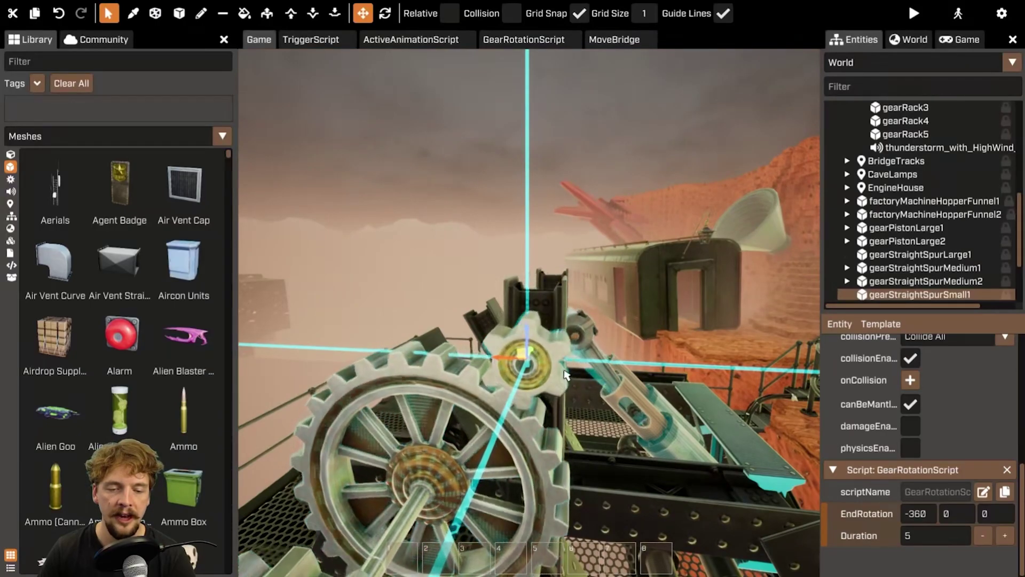
pyautogui.press('d')
pyautogui.moveTo(557, 338); pyautogui.dragTo(534, 347, button='right')
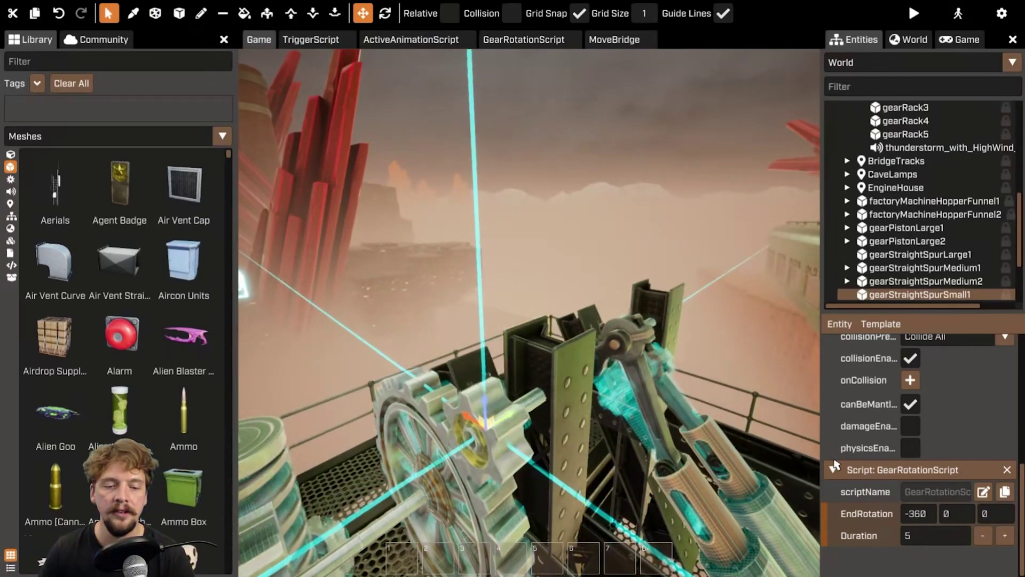
pyautogui.scroll(-2, 673, 291)
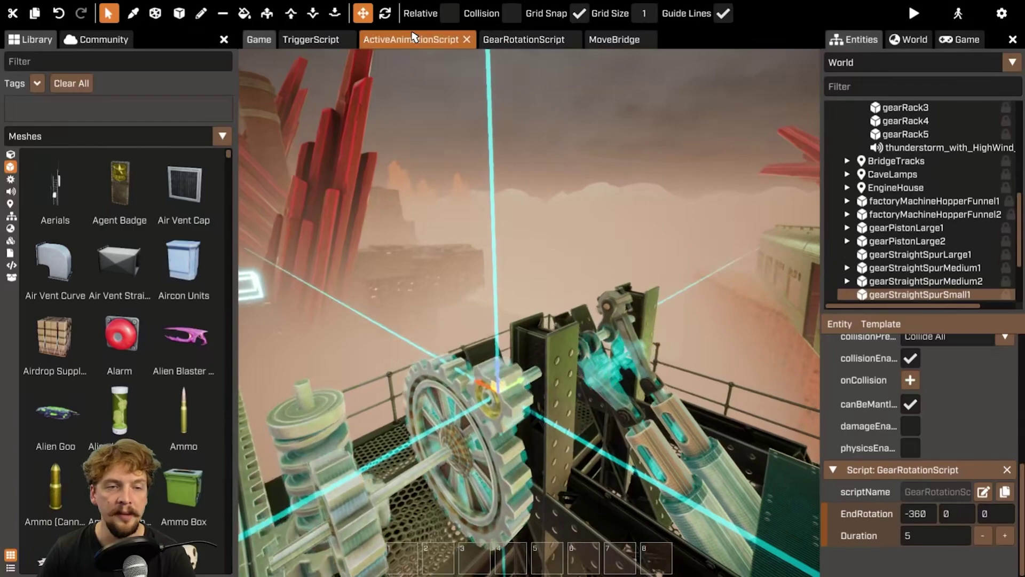
# Open GearRotationScript, highlight self:GetEntity():PlayTimelineLoop in Init and bring the call's remaining arguments into view
pyautogui.click(421, 40)
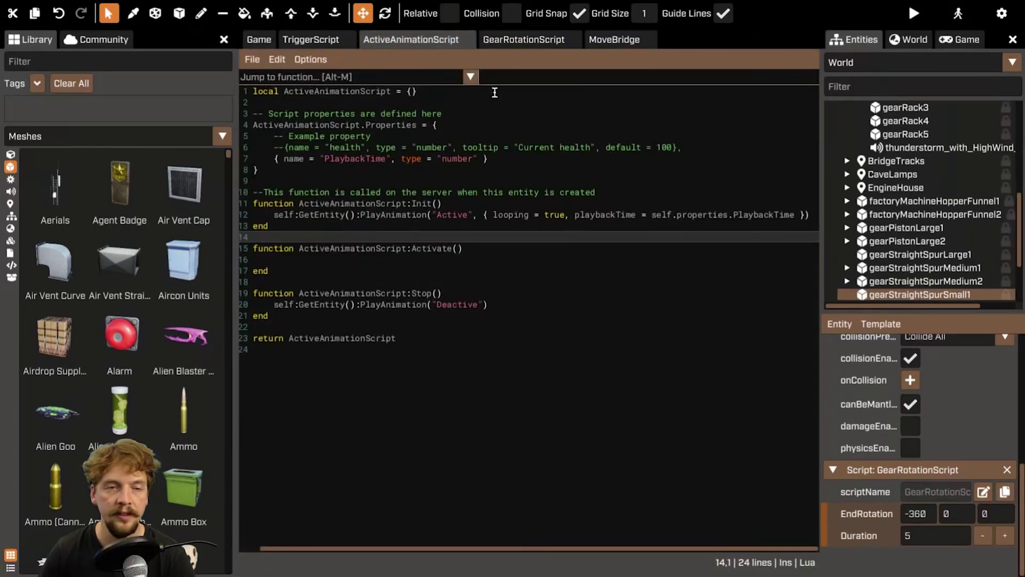
pyautogui.click(523, 40)
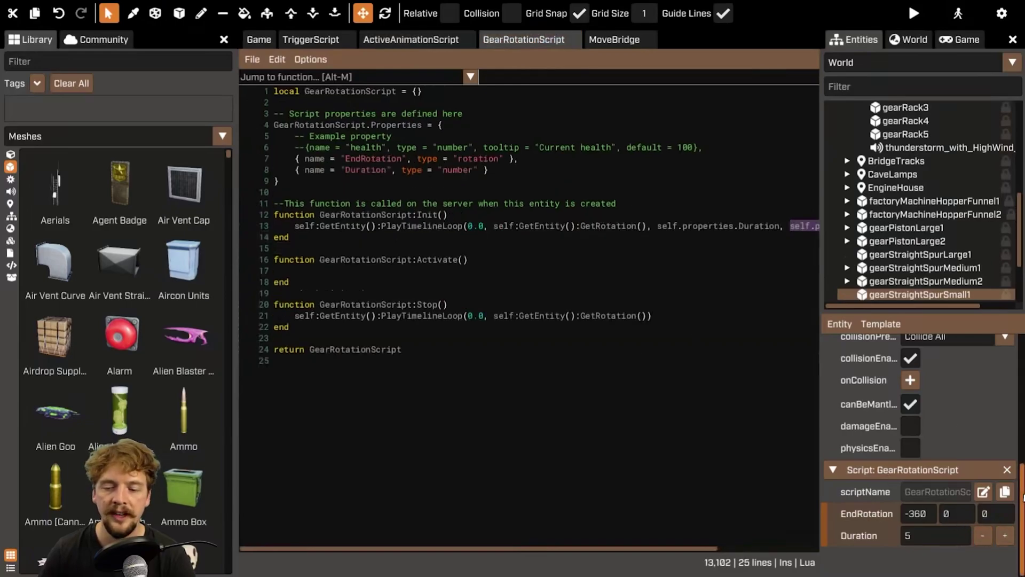
pyautogui.click(501, 248)
pyautogui.click(298, 227)
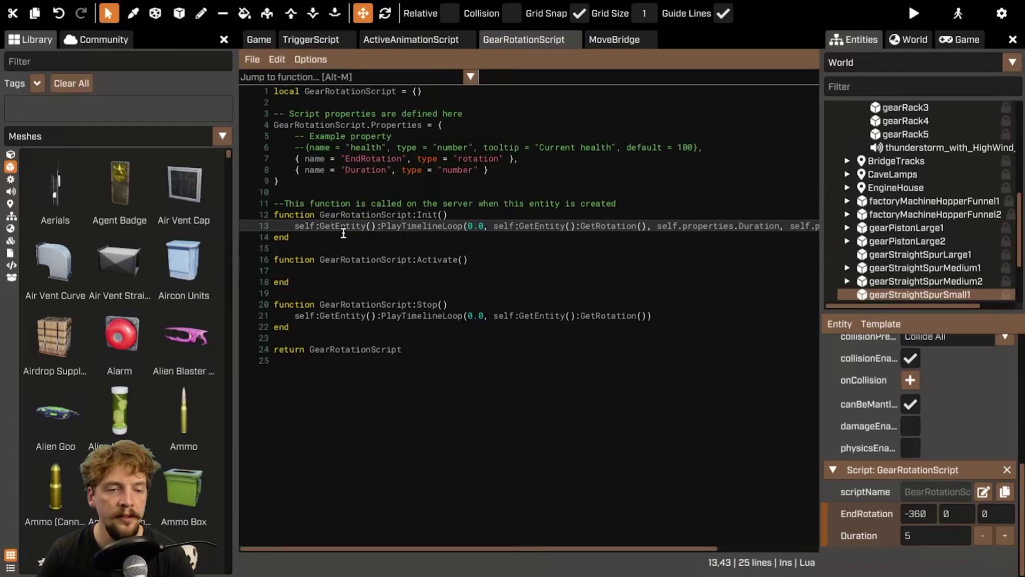
pyautogui.moveTo(295, 226); pyautogui.dragTo(462, 226)
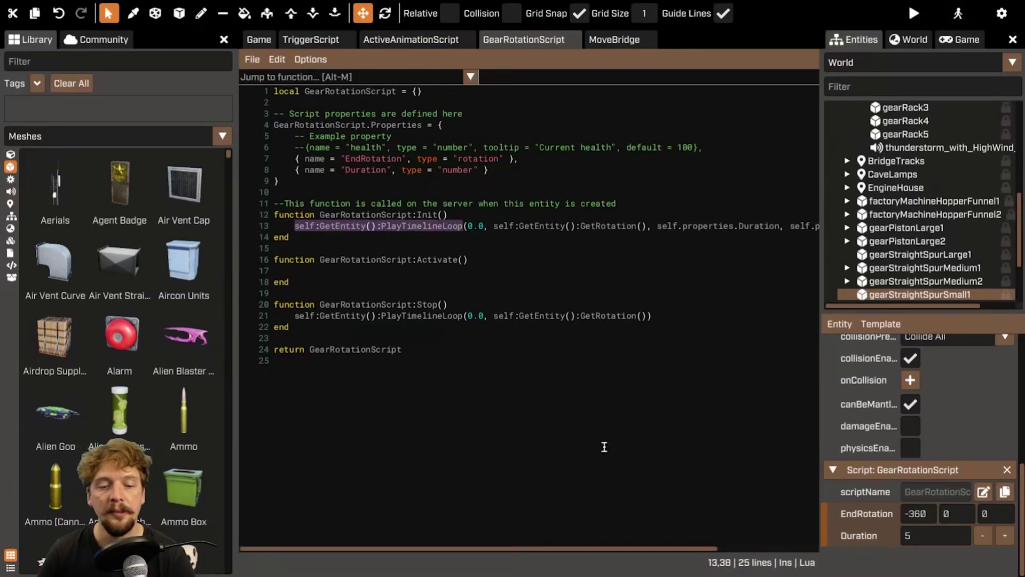
pyautogui.moveTo(611, 550); pyautogui.dragTo(714, 550)
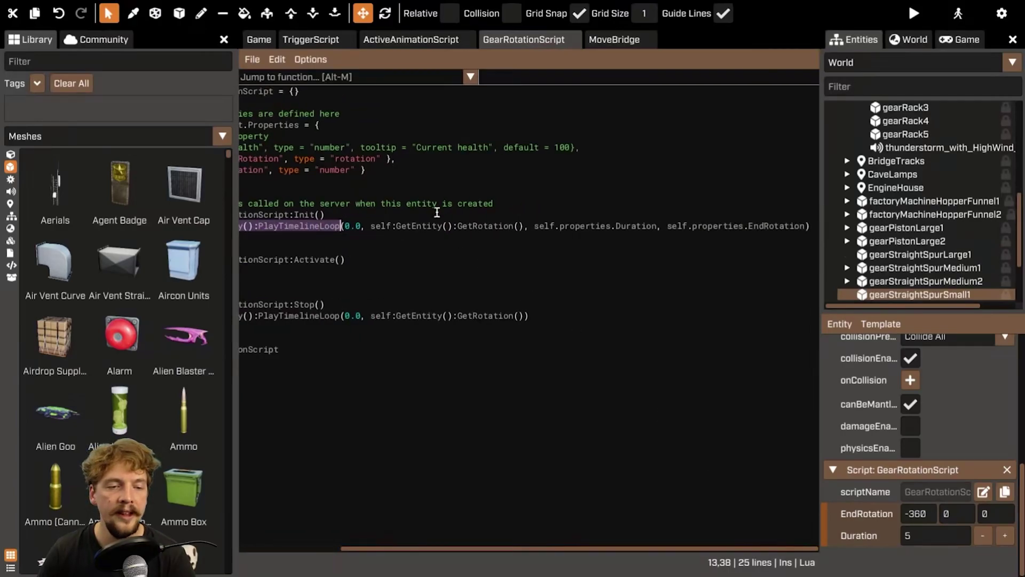
# Highlight the 0.0 start time and the self:GetEntity():GetRotation() argument of PlayTimelineLoop in Init, one after the other
pyautogui.moveTo(341, 226); pyautogui.dragTo(346, 226)
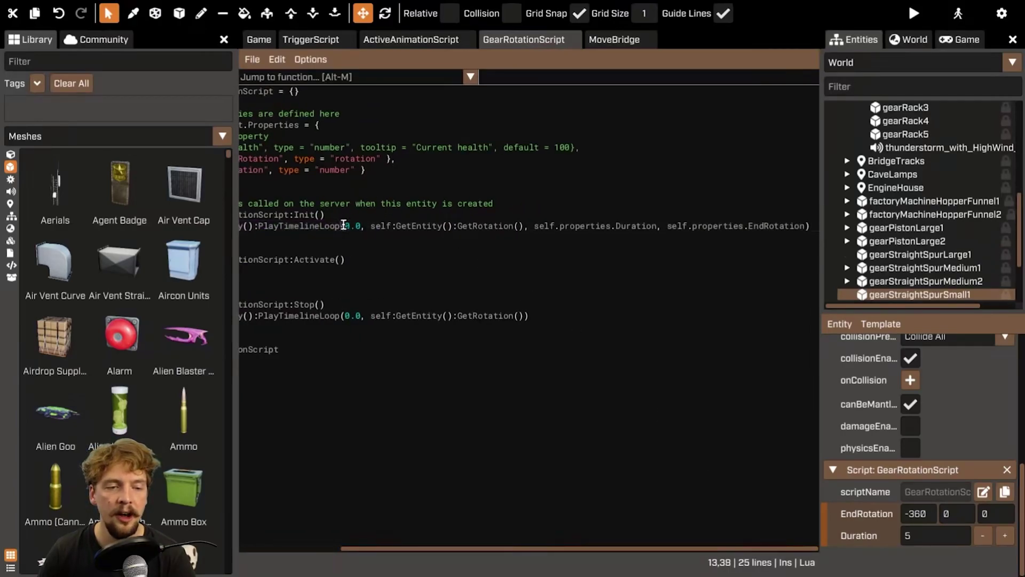
pyautogui.click(811, 226)
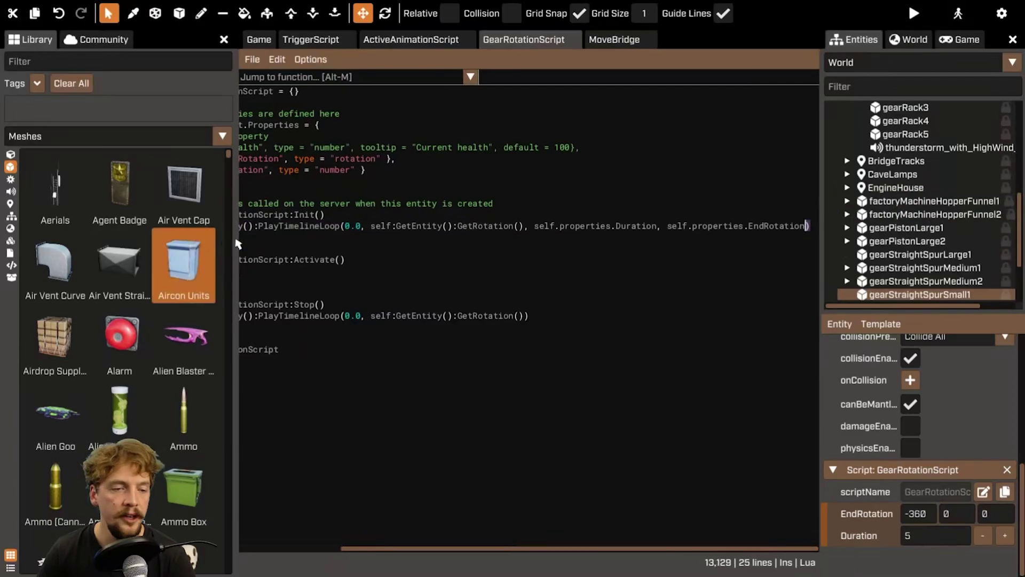
pyautogui.moveTo(367, 225); pyautogui.dragTo(349, 227)
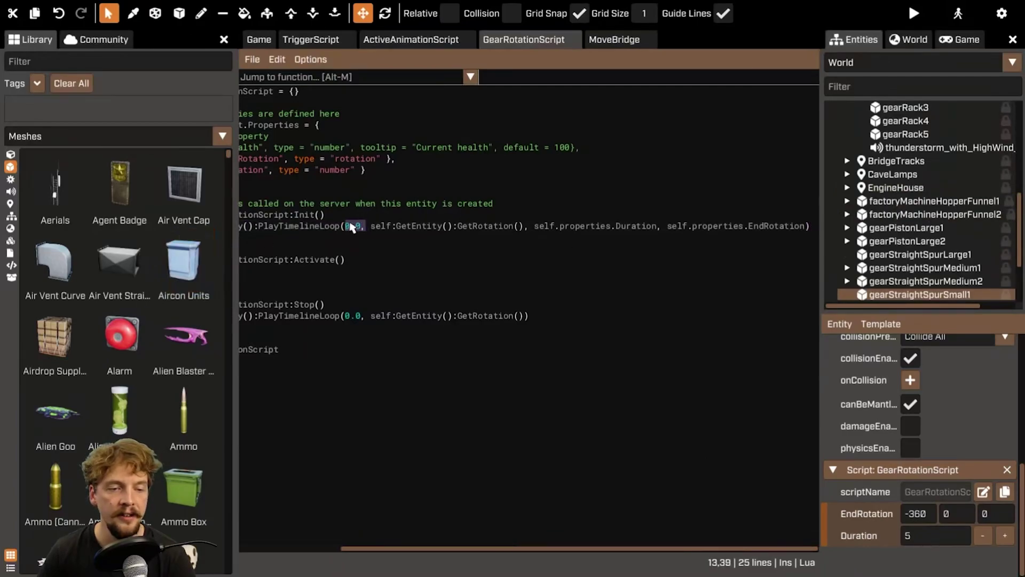
pyautogui.moveTo(530, 226); pyautogui.dragTo(370, 226)
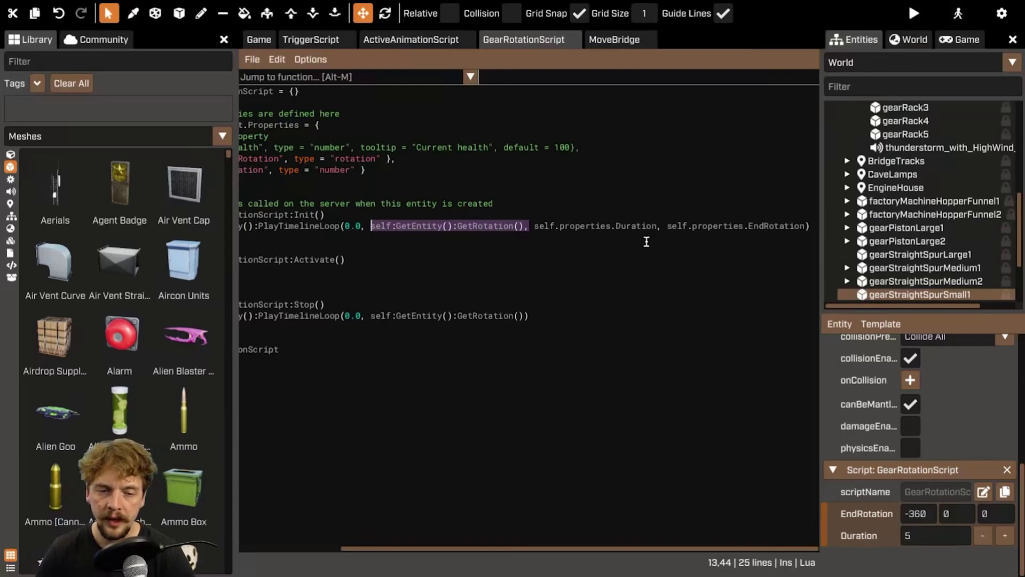
# Highlight the self.properties.Duration and self.properties.EndRotation arguments of the Init call one after the other, and clear the selection
pyautogui.click(532, 235)
pyautogui.moveTo(532, 227); pyautogui.dragTo(656, 226)
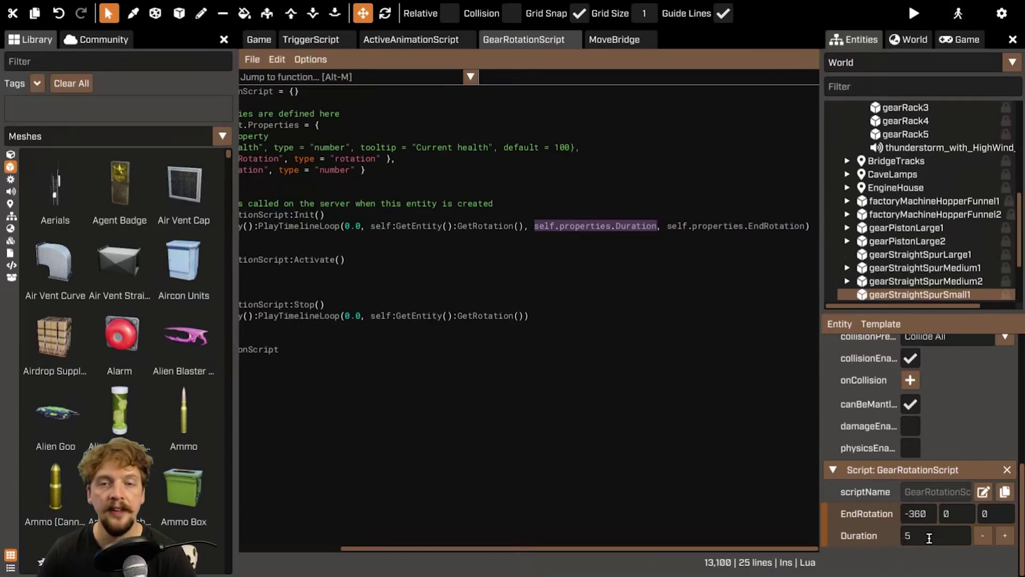
pyautogui.click(697, 294)
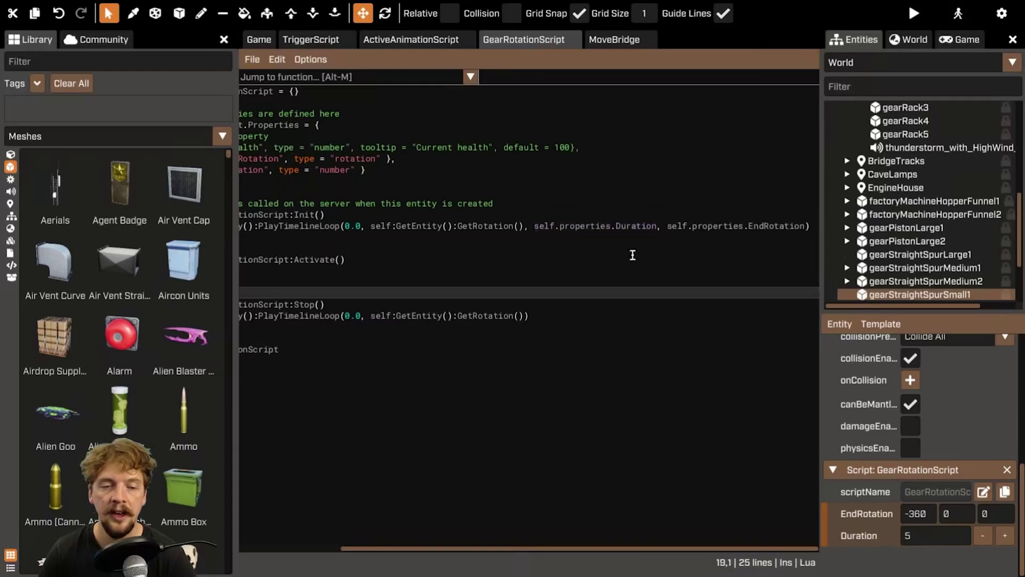
pyautogui.moveTo(666, 226); pyautogui.dragTo(803, 225)
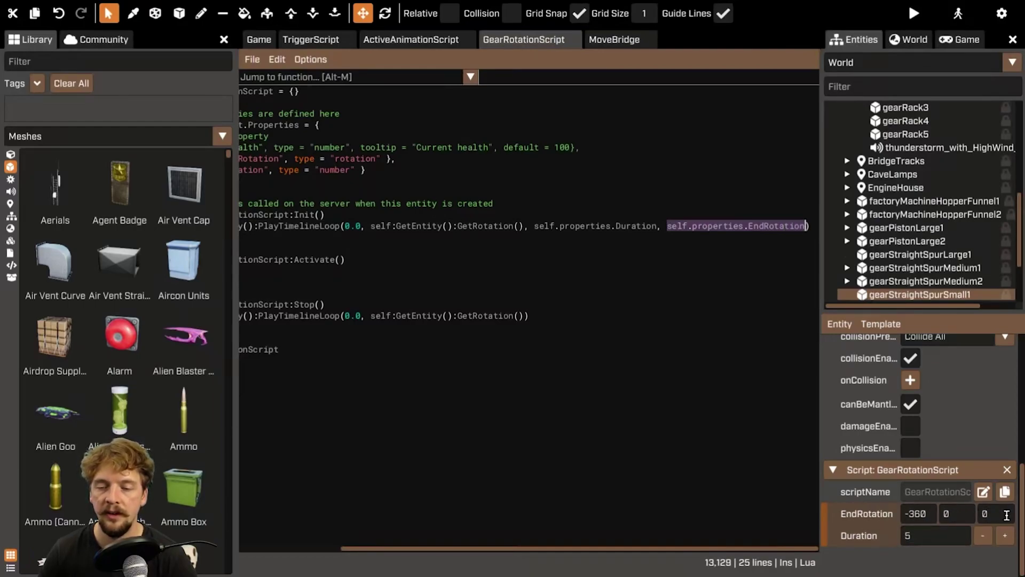
pyautogui.click(508, 240)
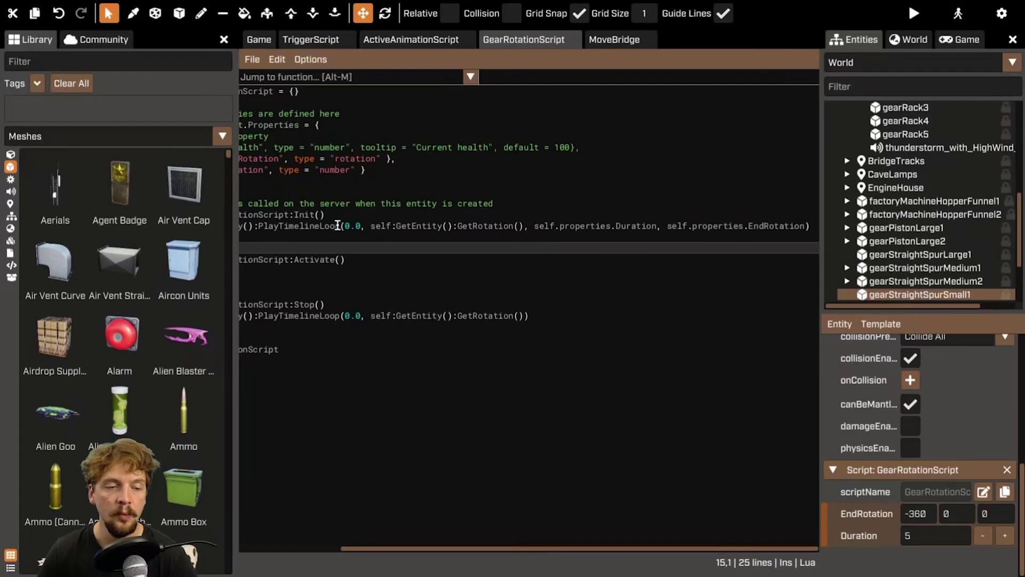
# Go through the Init call again, highlighting PlayTimelineLoop, 0.0, self.properties.Duration, self:GetEntity():GetRotation() and self.properties.EndRotation in turn
pyautogui.moveTo(259, 226); pyautogui.dragTo(339, 227)
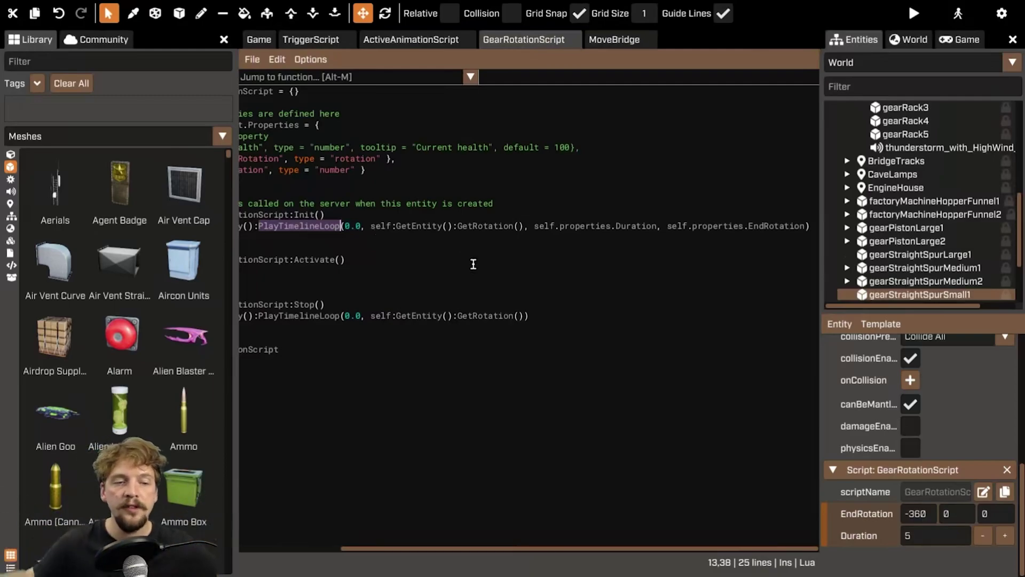
pyautogui.doubleClick(356, 226)
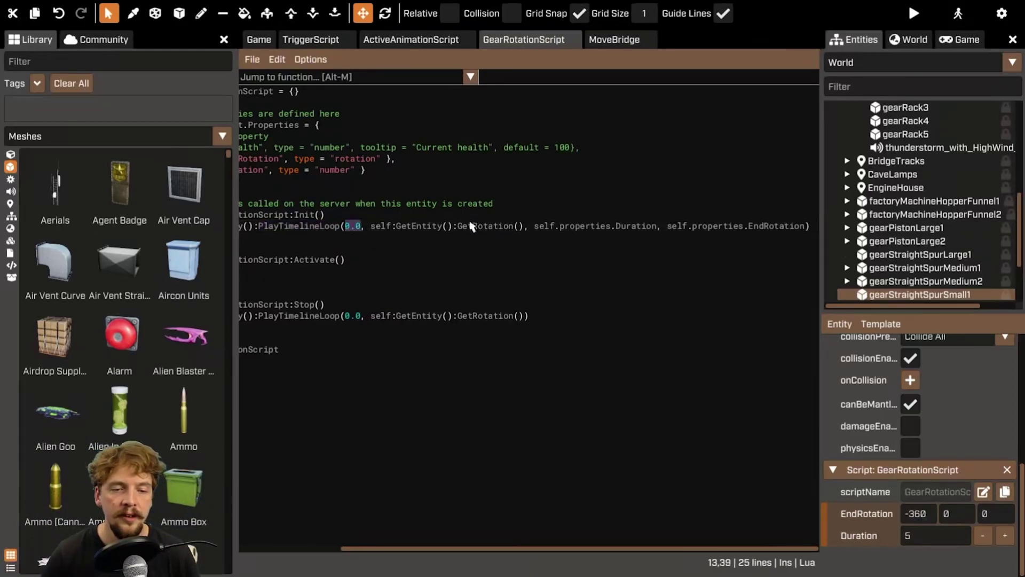
pyautogui.moveTo(658, 227); pyautogui.dragTo(535, 227)
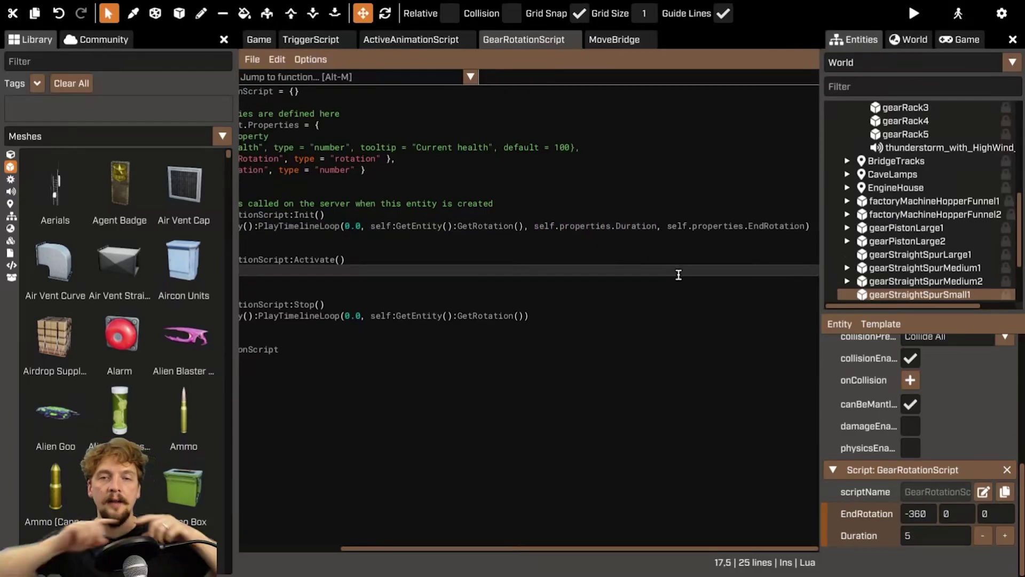
pyautogui.click(520, 227)
pyautogui.moveTo(523, 227); pyautogui.dragTo(372, 226)
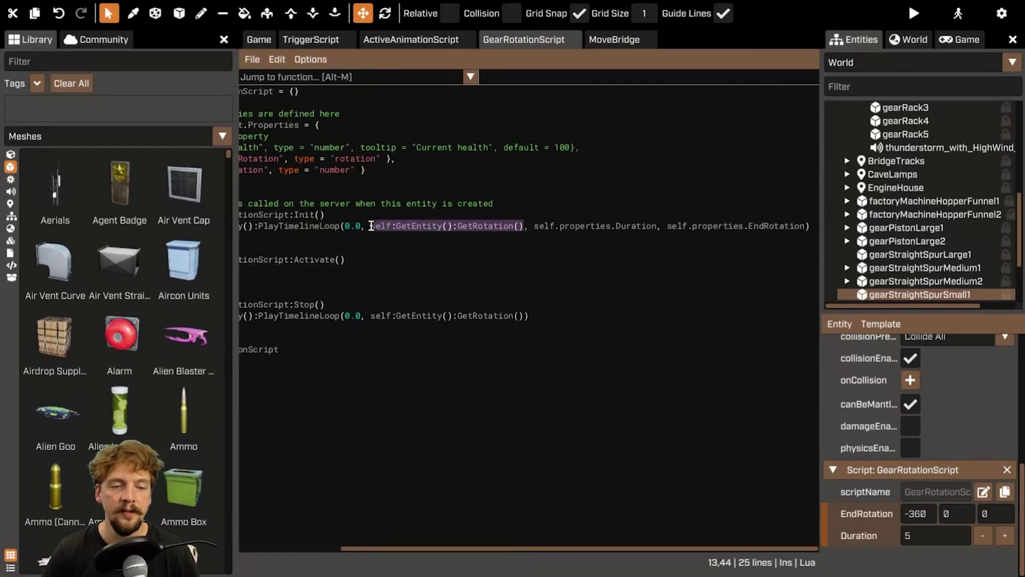
pyautogui.moveTo(811, 226); pyautogui.dragTo(669, 227)
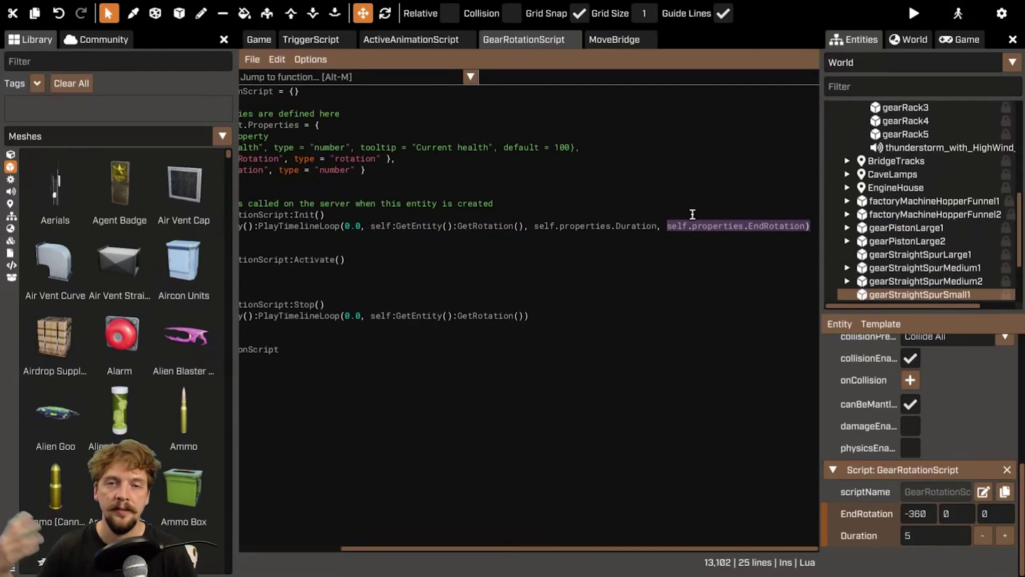
# Return to the game world and examine the small spur gear meshing with the large gear from several angles
pyautogui.click(259, 40)
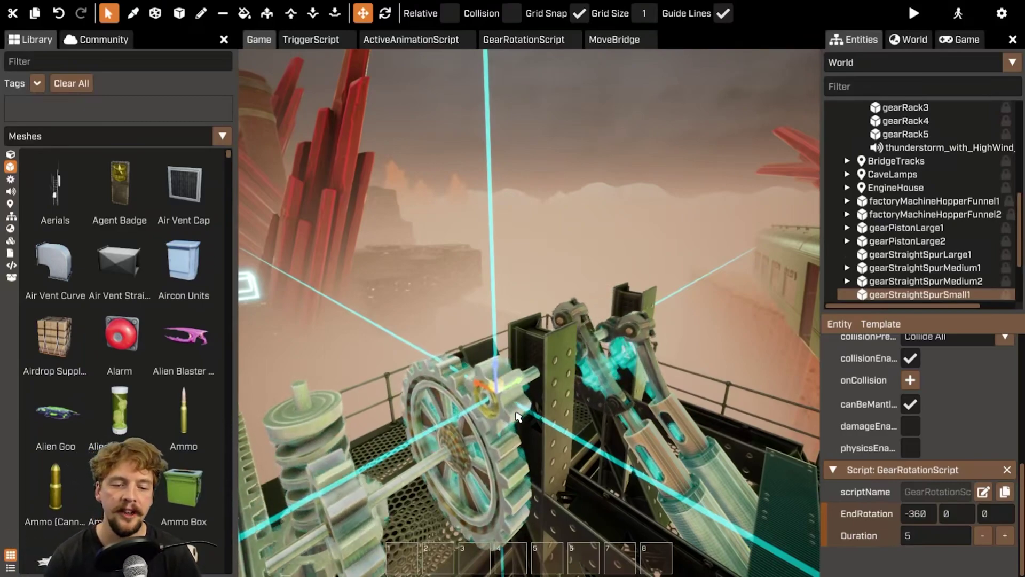
pyautogui.moveTo(518, 417); pyautogui.dragTo(600, 283, button='right')
pyautogui.press('w')
pyautogui.press('a')
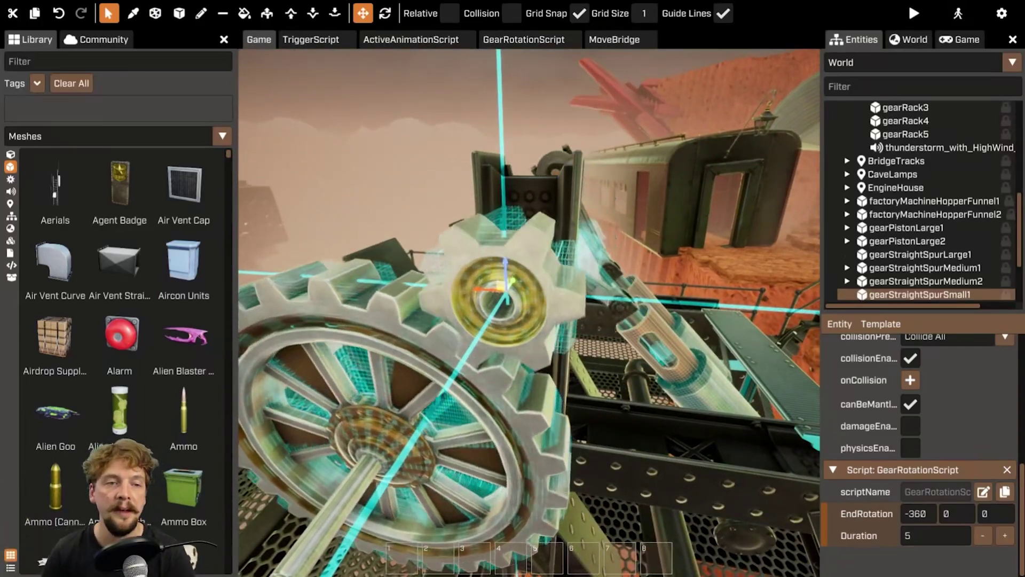
pyautogui.press('d')
pyautogui.moveTo(668, 193); pyautogui.dragTo(587, 201, button='right')
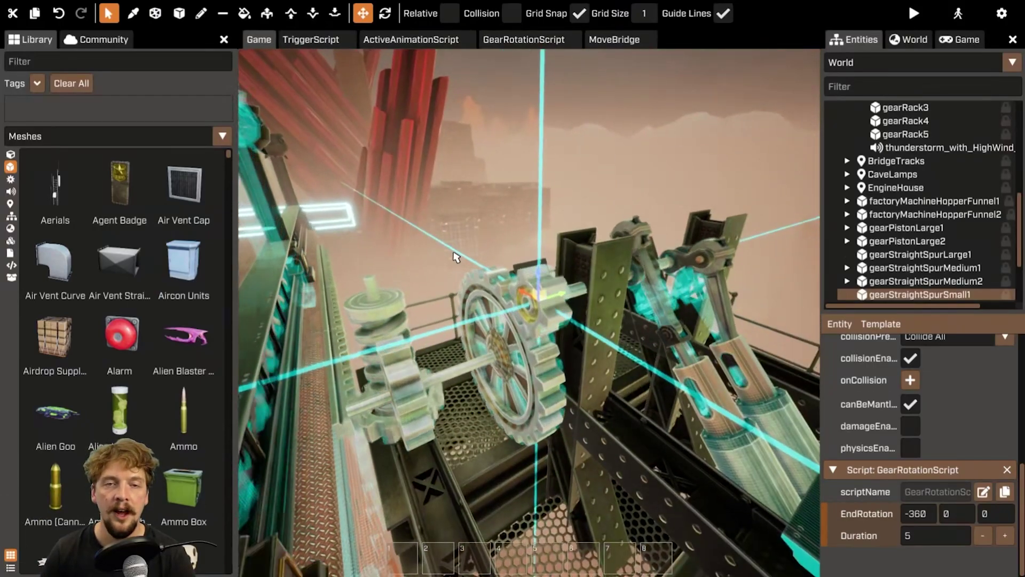
pyautogui.press('a')
pyautogui.moveTo(588, 360); pyautogui.dragTo(651, 316, button='right')
pyautogui.press('w')
pyautogui.press('d')
pyautogui.press('s')
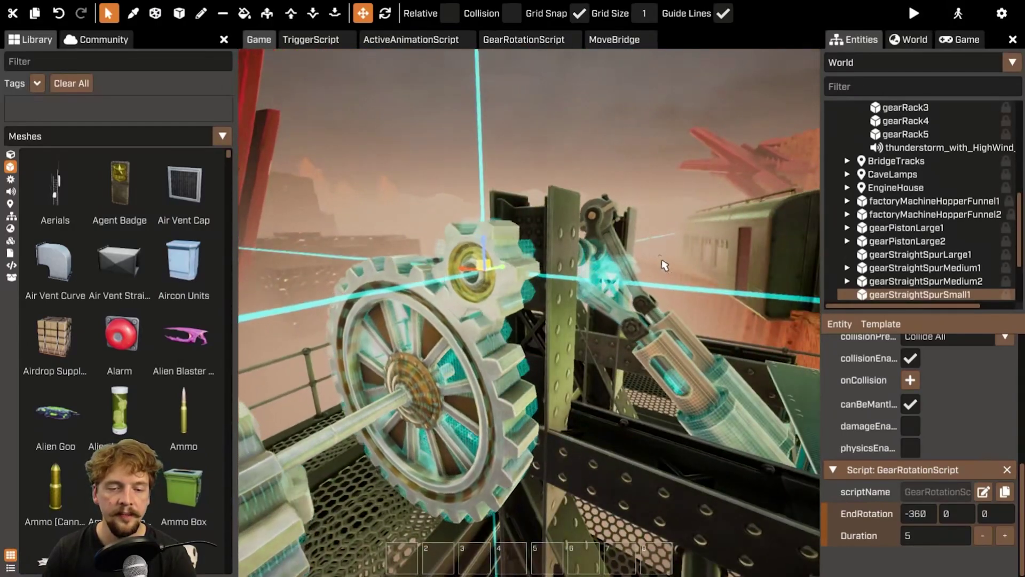
pyautogui.press('d')
pyautogui.press('f')
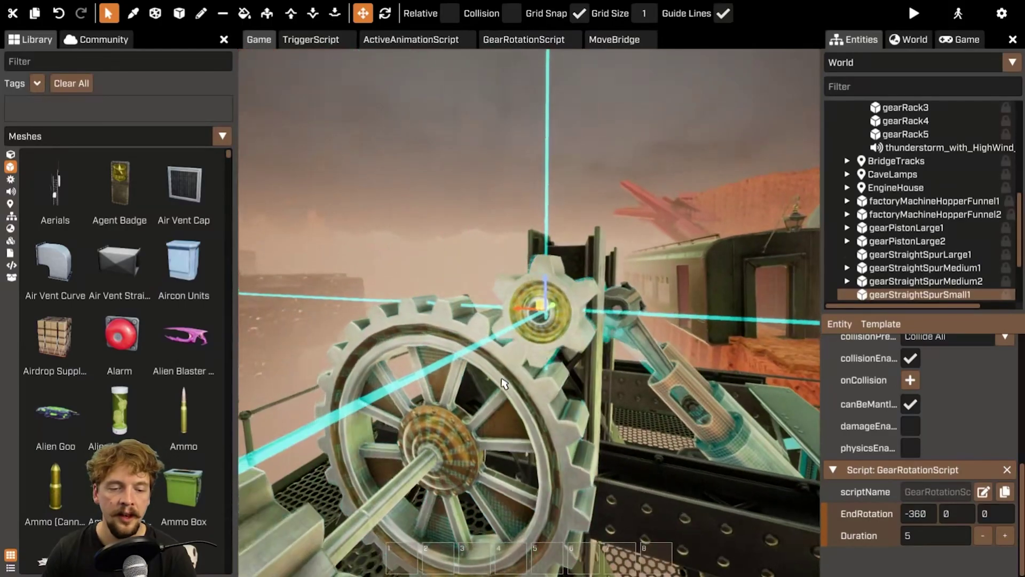
# Select gearStraightSpurLarge1 and gearStraightSpurSmall1 alternately to compare their GearRotationScript EndRotation and Duration values
pyautogui.click(553, 385)
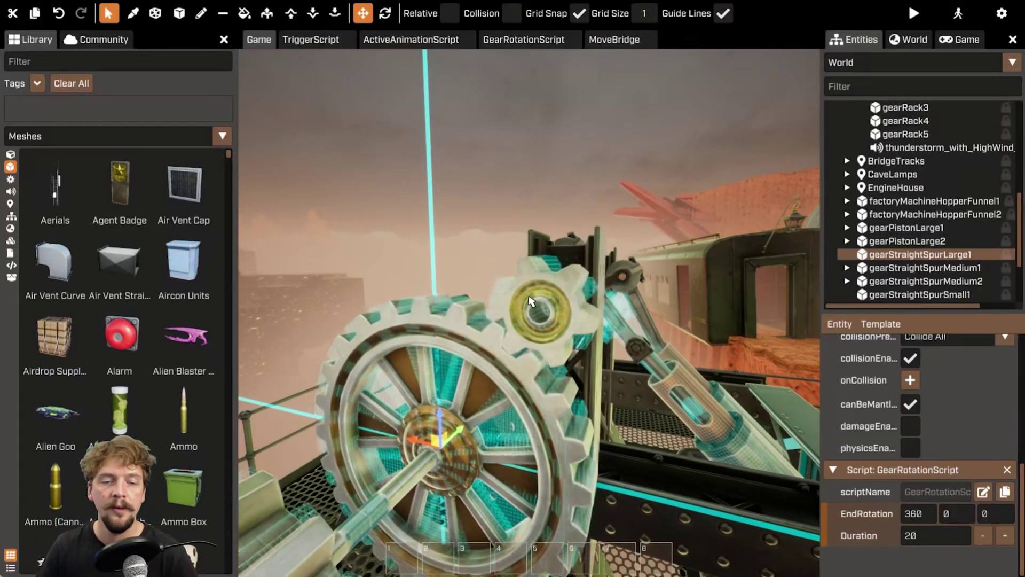
pyautogui.click(575, 300)
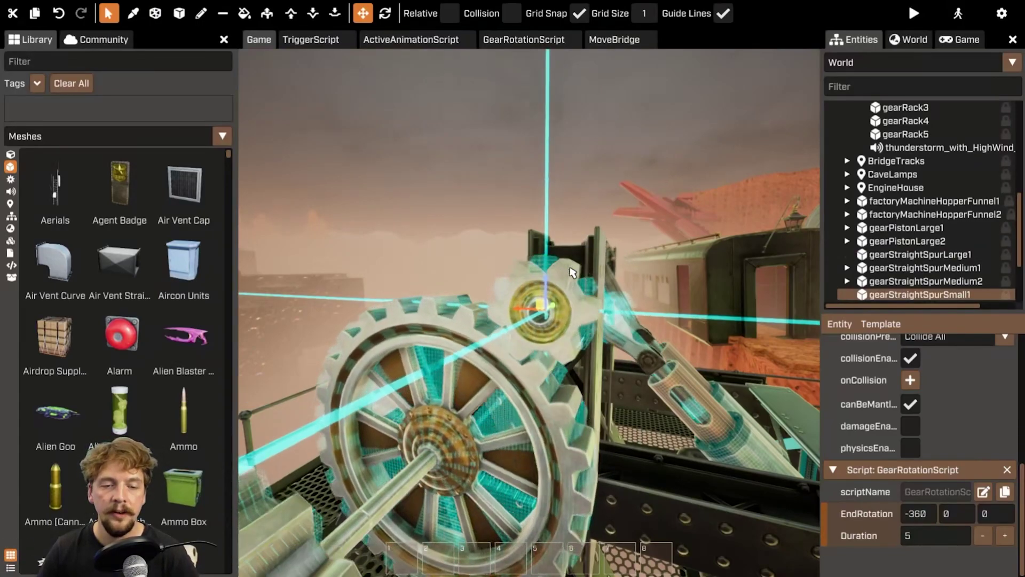
pyautogui.click(938, 537)
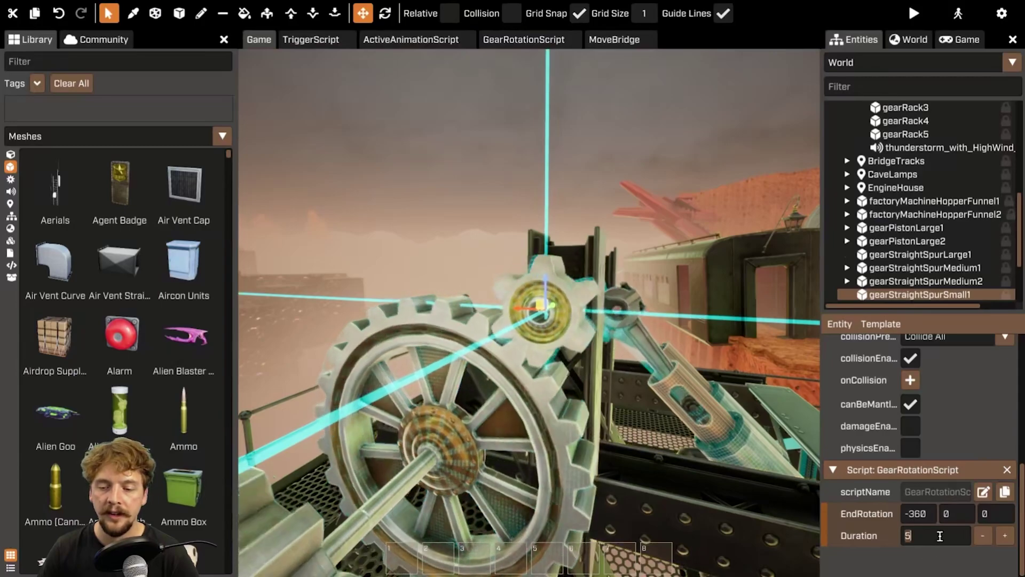
pyautogui.click(531, 385)
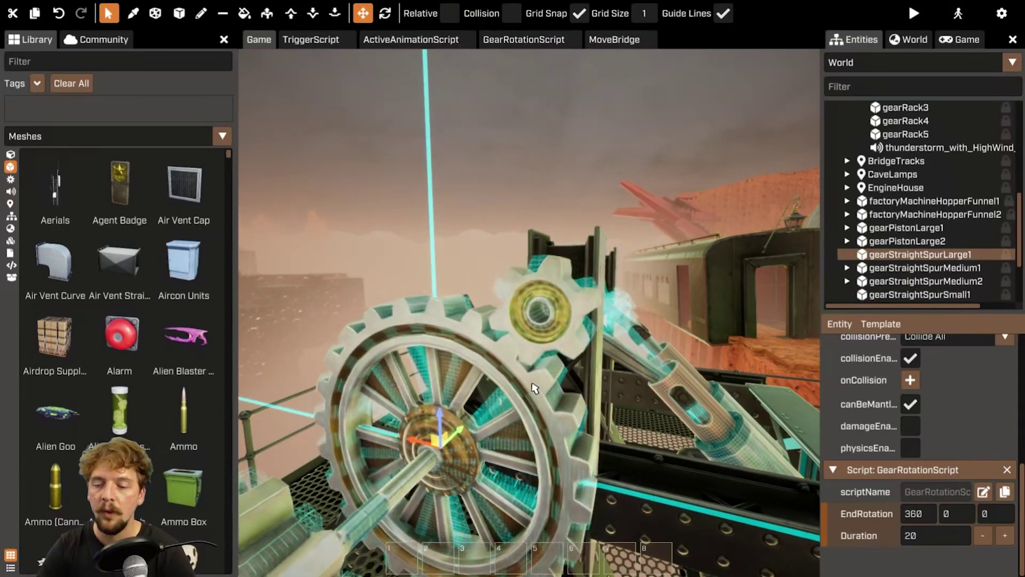
pyautogui.click(932, 535)
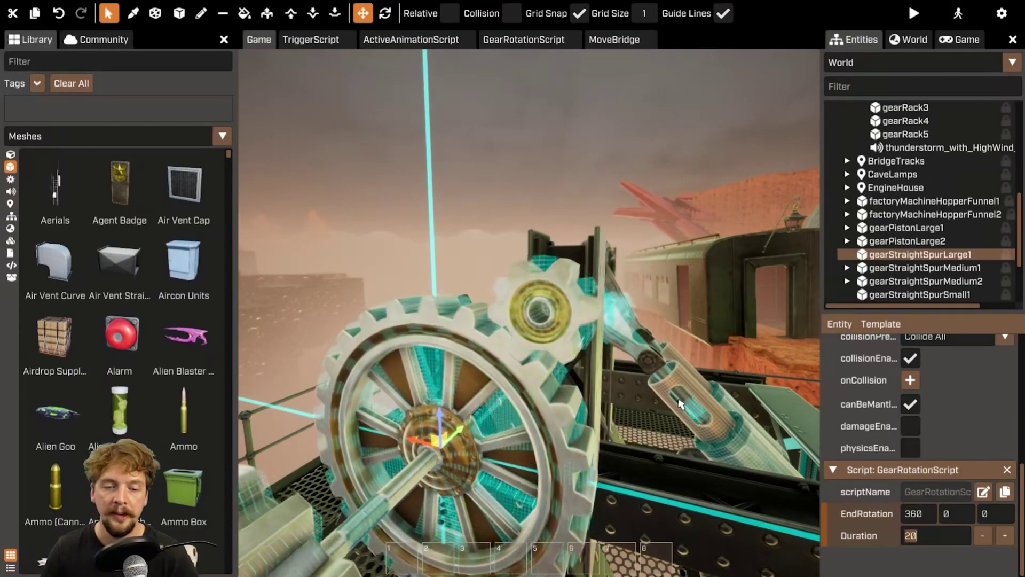
pyautogui.moveTo(710, 336); pyautogui.dragTo(898, 341, button='right')
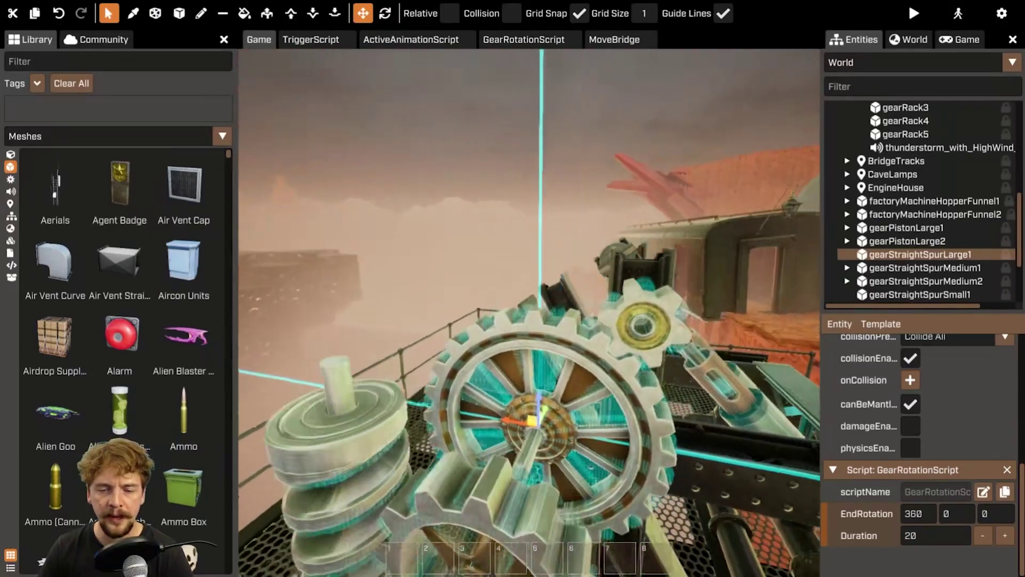
pyautogui.click(561, 312)
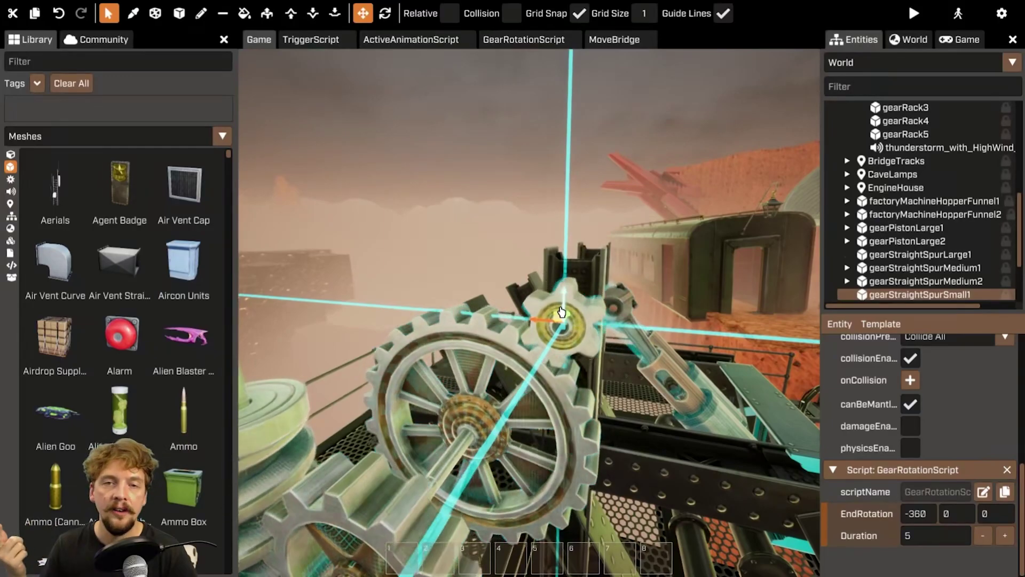
pyautogui.click(486, 350)
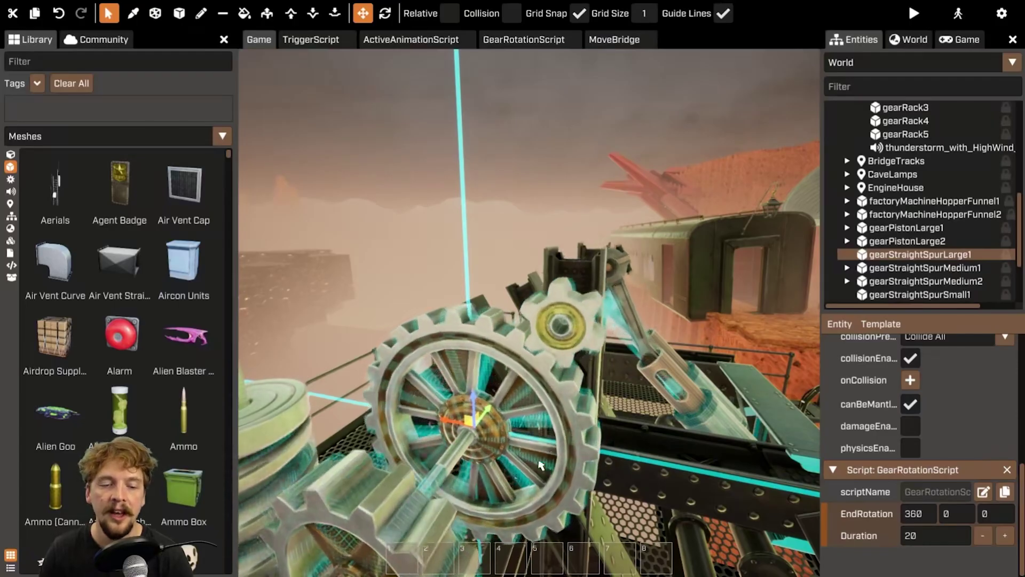
# Examine the medium spur gear in front of the large gear and the worm gear beside it from several angles
pyautogui.moveTo(533, 332); pyautogui.dragTo(575, 307, button='right')
pyautogui.click(633, 262)
pyautogui.click(634, 262)
pyautogui.click(576, 307)
pyautogui.click(634, 244)
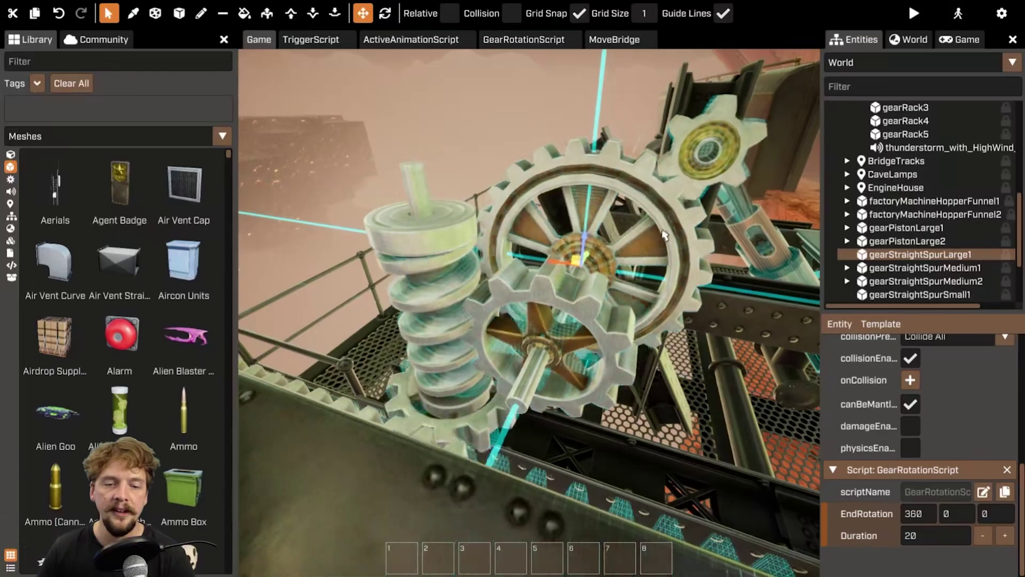
pyautogui.moveTo(582, 252)
pyautogui.mouseDown(button='right')
pyautogui.moveTo(609, 270)
pyautogui.moveTo(558, 282)
pyautogui.moveTo(569, 257)
pyautogui.moveTo(477, 172)
pyautogui.moveTo(511, 213)
pyautogui.moveTo(582, 268)
pyautogui.mouseUp(button='right')
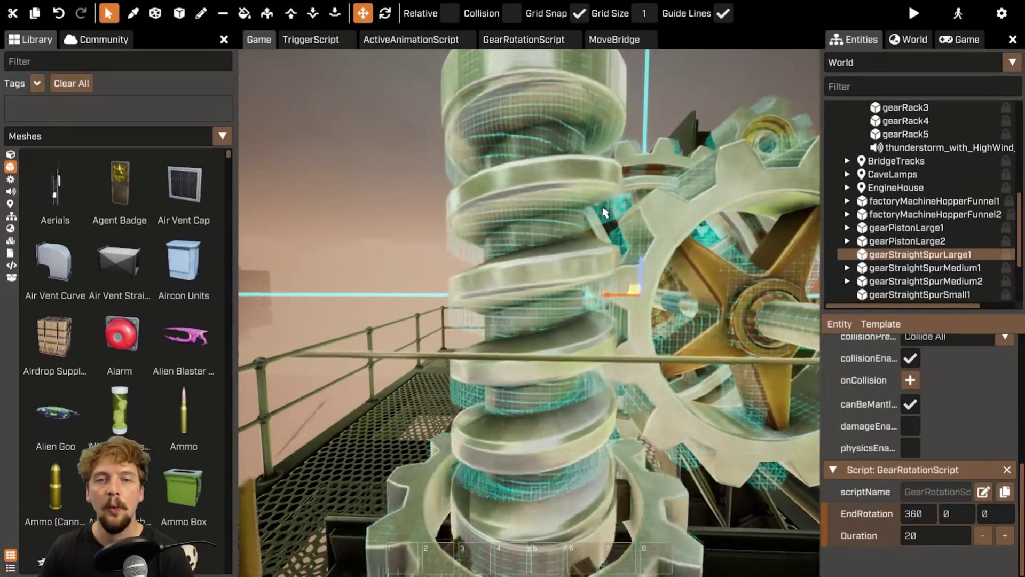
pyautogui.moveTo(688, 234); pyautogui.dragTo(649, 263, button='right')
pyautogui.moveTo(537, 215); pyautogui.dragTo(526, 253, button='right')
# Select gearStraightSpurMedium2 and gearWorm1 alternately to compare their GearRotationScript EndRotation and Duration values
pyautogui.click(635, 228)
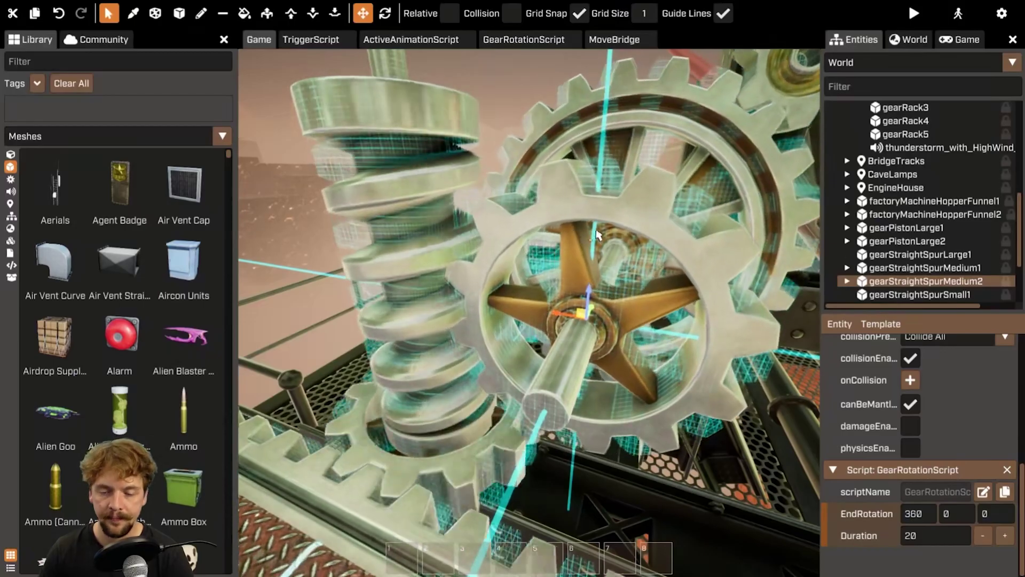
pyautogui.click(402, 229)
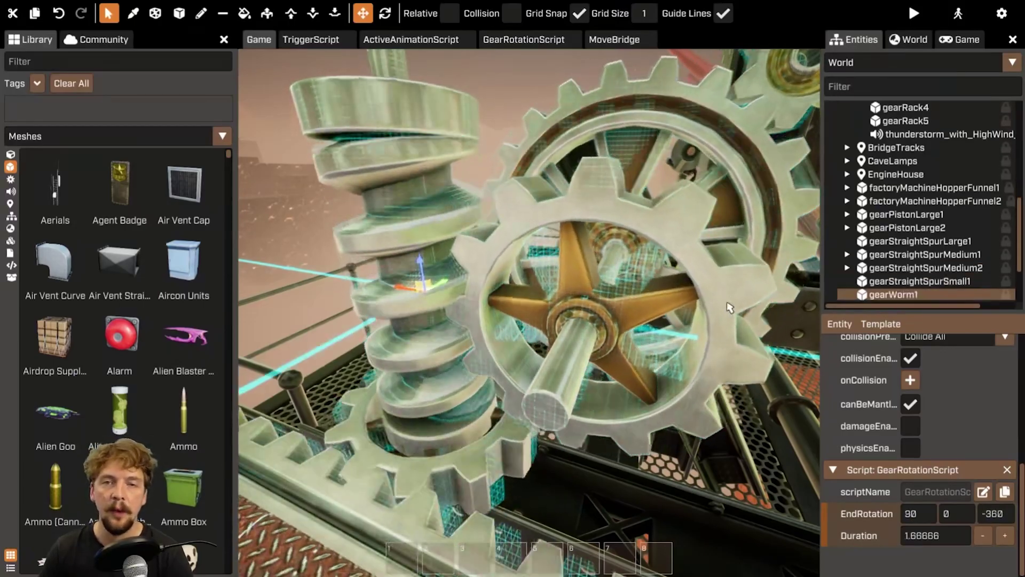
pyautogui.click(559, 228)
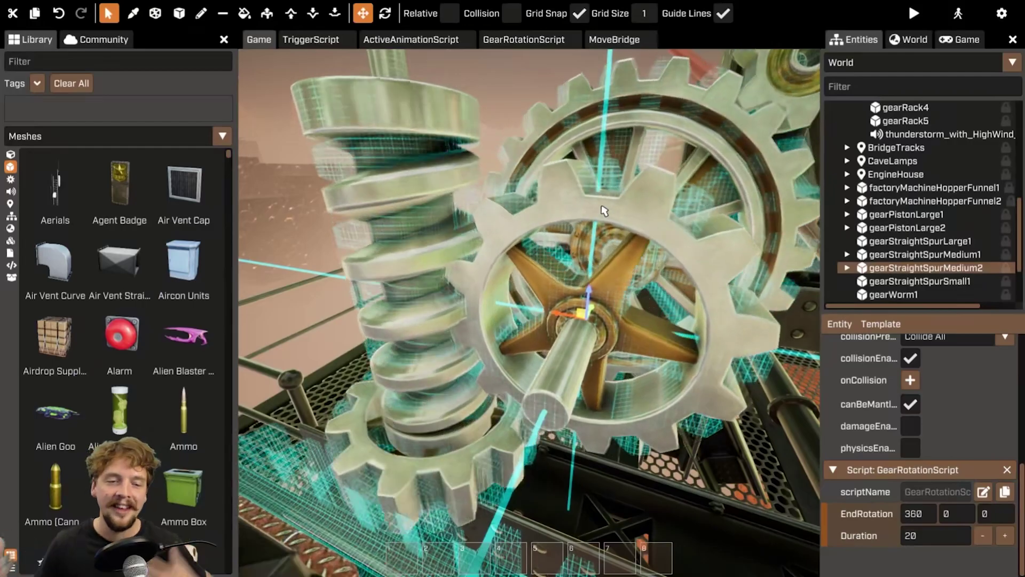
pyautogui.click(638, 433)
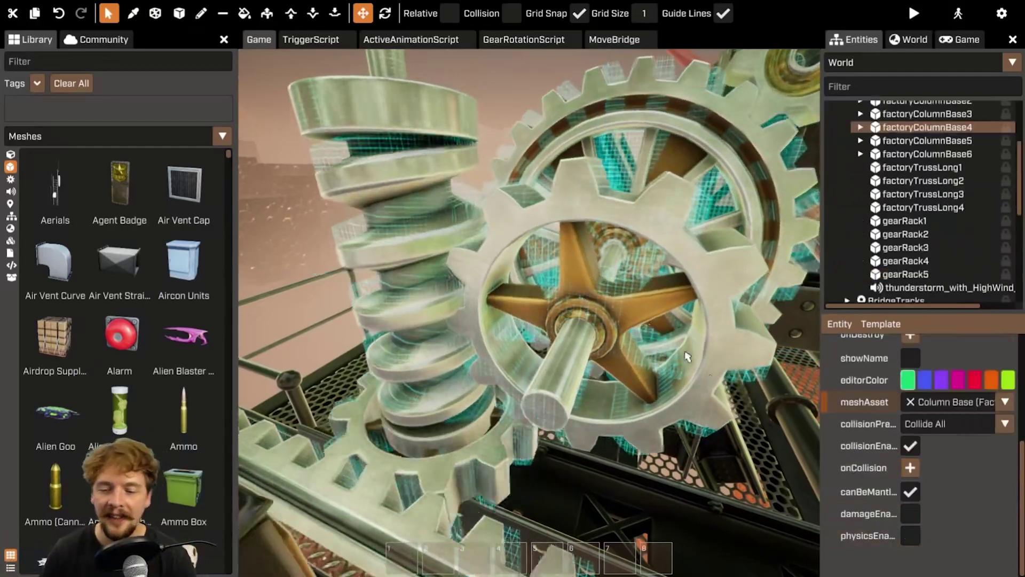
# Reselect gearWorm1, check its Duration, and examine the worm gear and the horizontal gear at its base from above and below
pyautogui.click(388, 357)
pyautogui.scroll(-2, 940, 513)
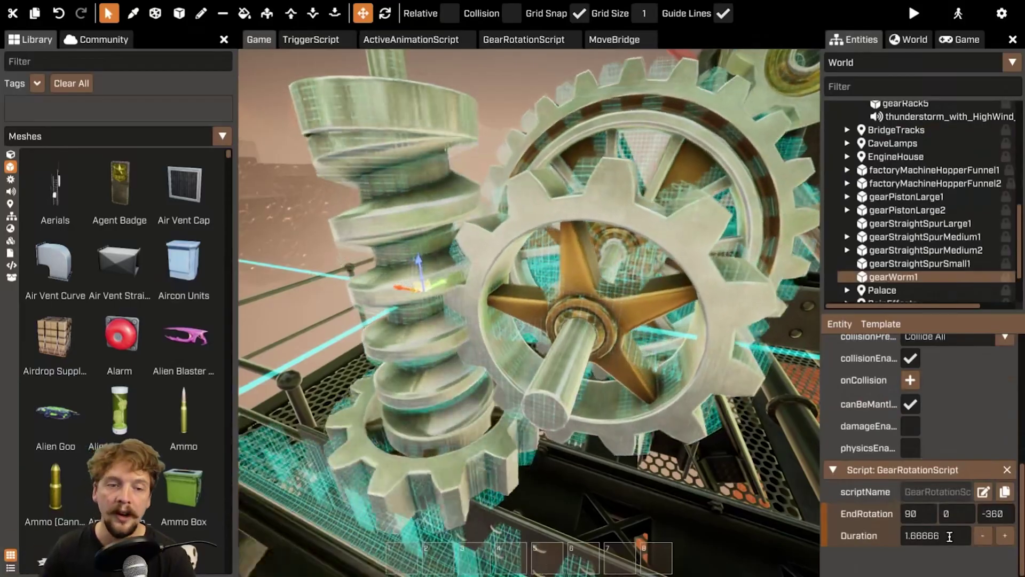
pyautogui.moveTo(769, 341); pyautogui.dragTo(549, 531, button='right')
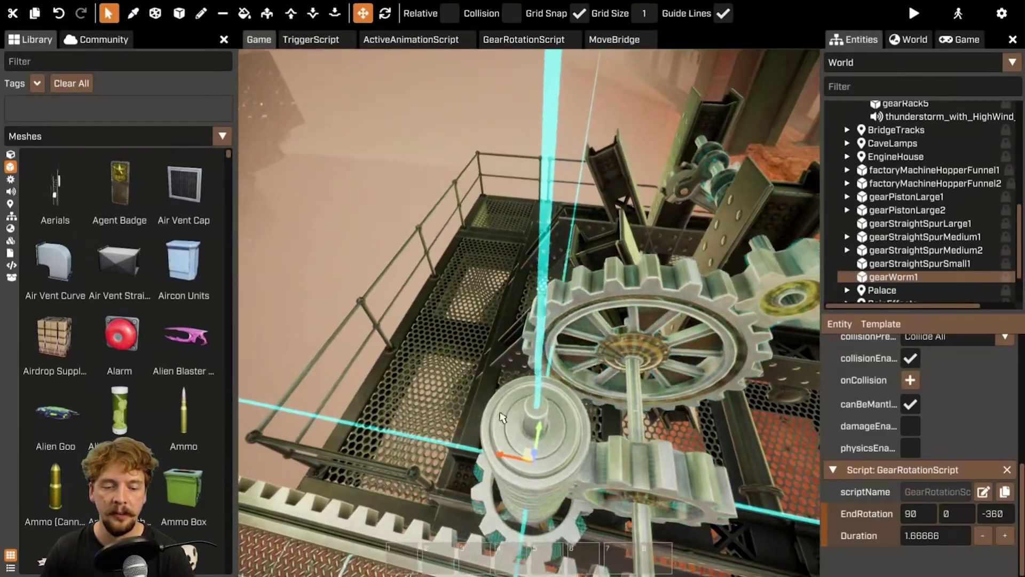
pyautogui.moveTo(558, 451); pyautogui.dragTo(652, 358, button='right')
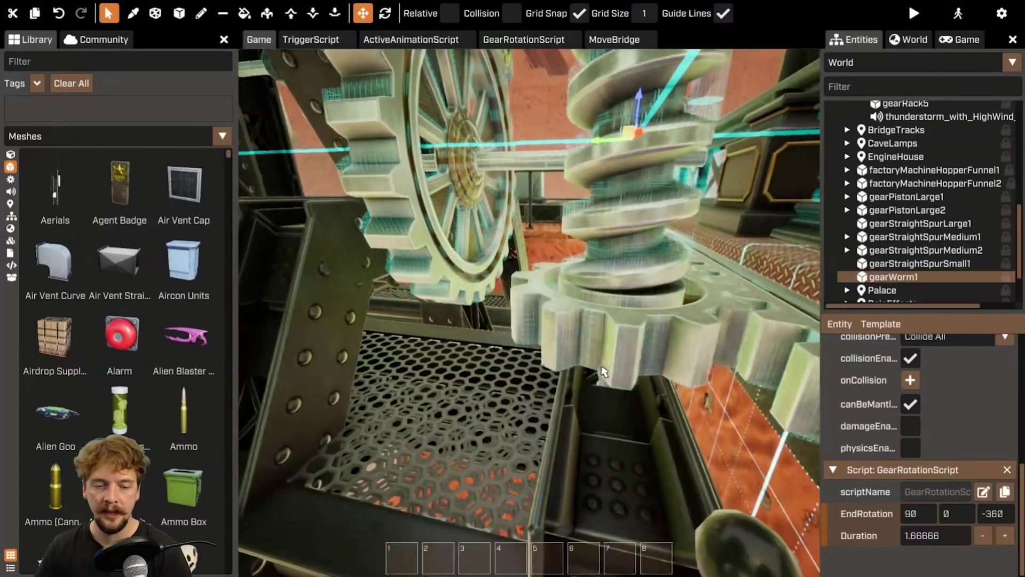
# Select gearStraightSpurMedium1 and gearWorm1 alternately to compare their GearRotationScript EndRotation and Duration values
pyautogui.click(629, 347)
pyautogui.press('s')
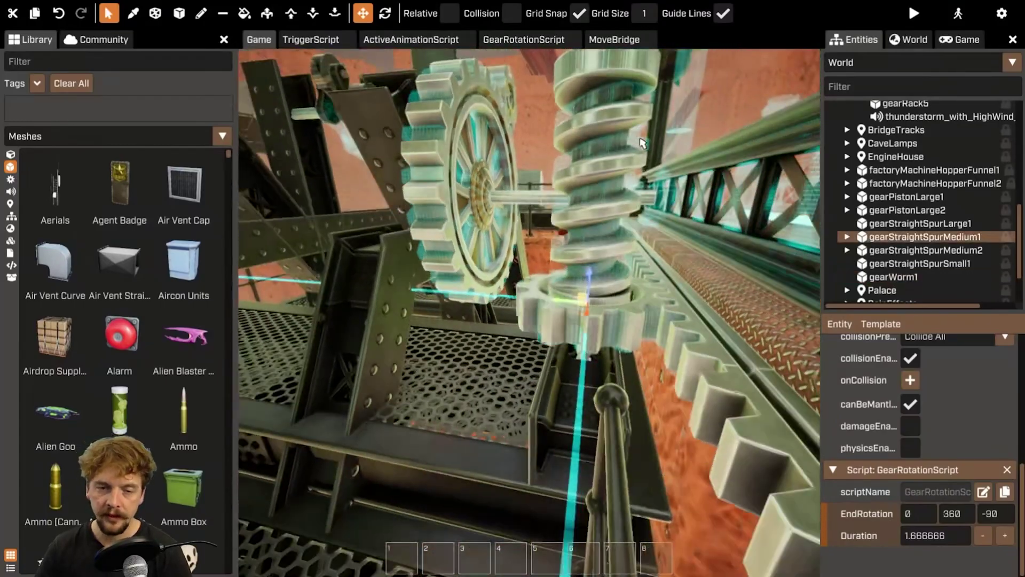
pyautogui.click(613, 131)
pyautogui.click(599, 333)
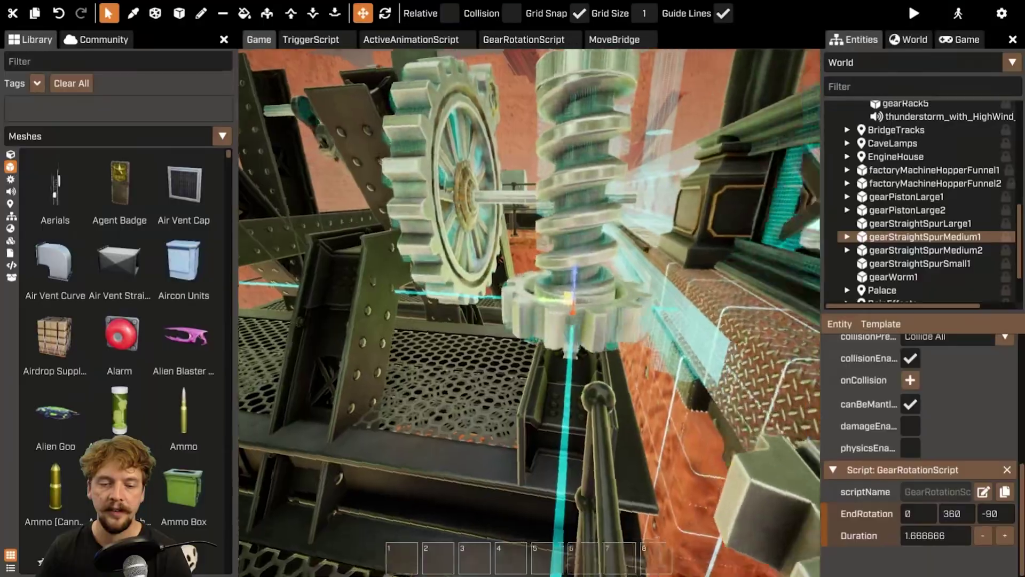
# Examine how the horizontal spur gear below the worm gear meshes with the gear rack along the bridge's side
pyautogui.moveTo(733, 288); pyautogui.dragTo(517, 335, button='right')
pyautogui.press('w')
pyautogui.press('s')
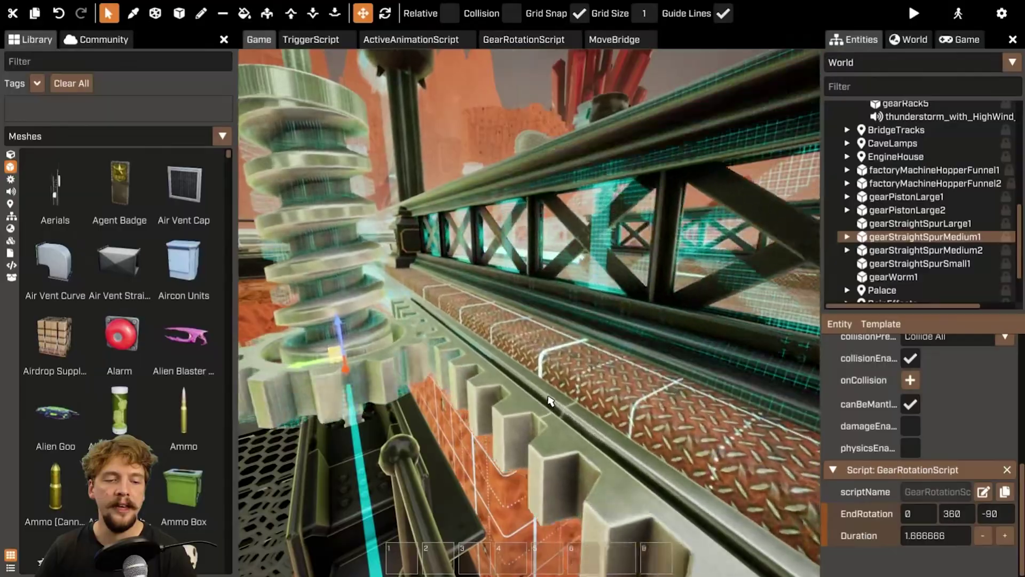
pyautogui.moveTo(517, 334); pyautogui.dragTo(512, 341, button='right')
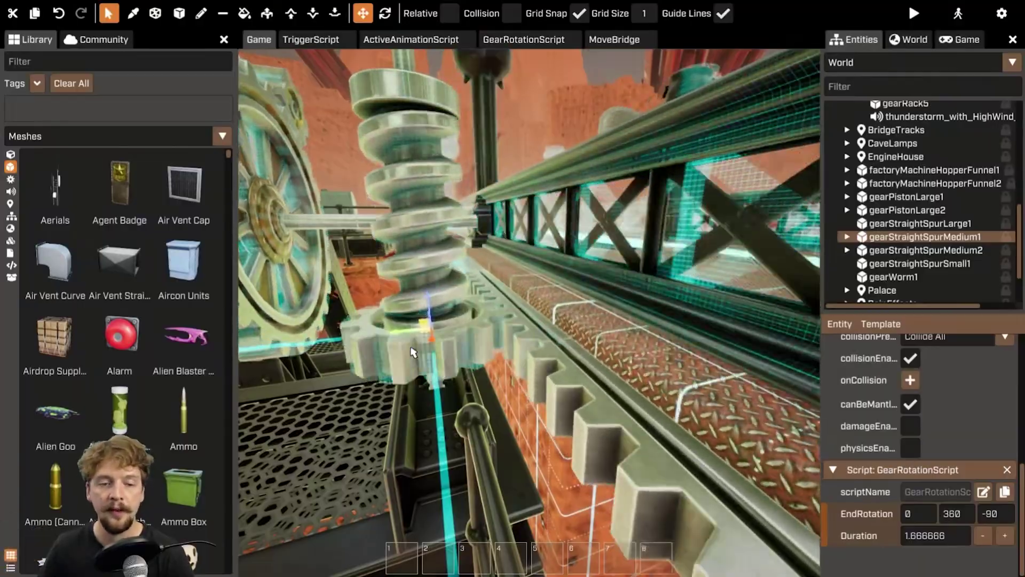
pyautogui.moveTo(553, 353); pyautogui.dragTo(518, 376, button='right')
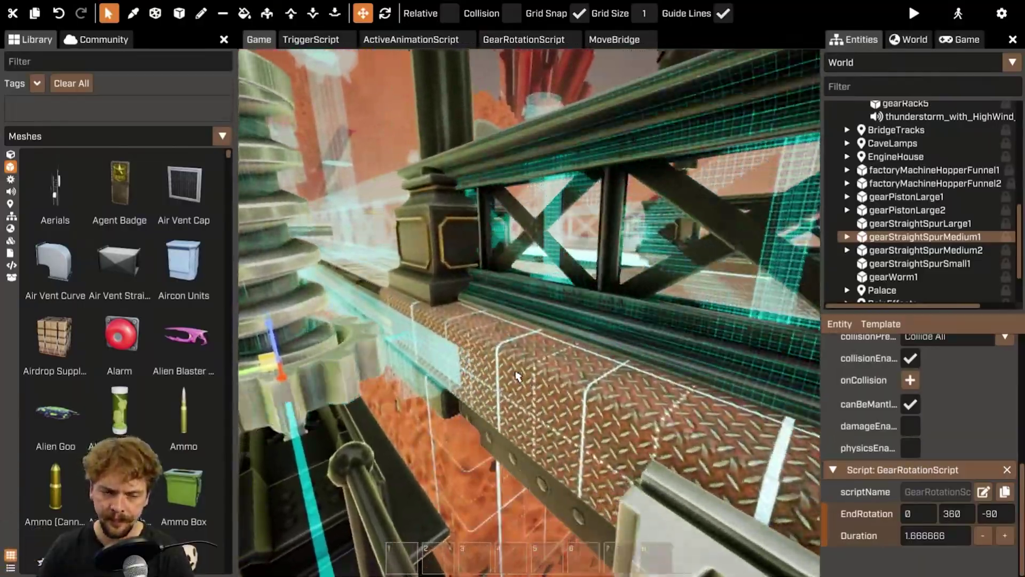
# Examine the moving bridge and the gear rack along its side from above, following its travel away from the machine
pyautogui.press('s')
pyautogui.moveTo(489, 294); pyautogui.dragTo(368, 223, button='right')
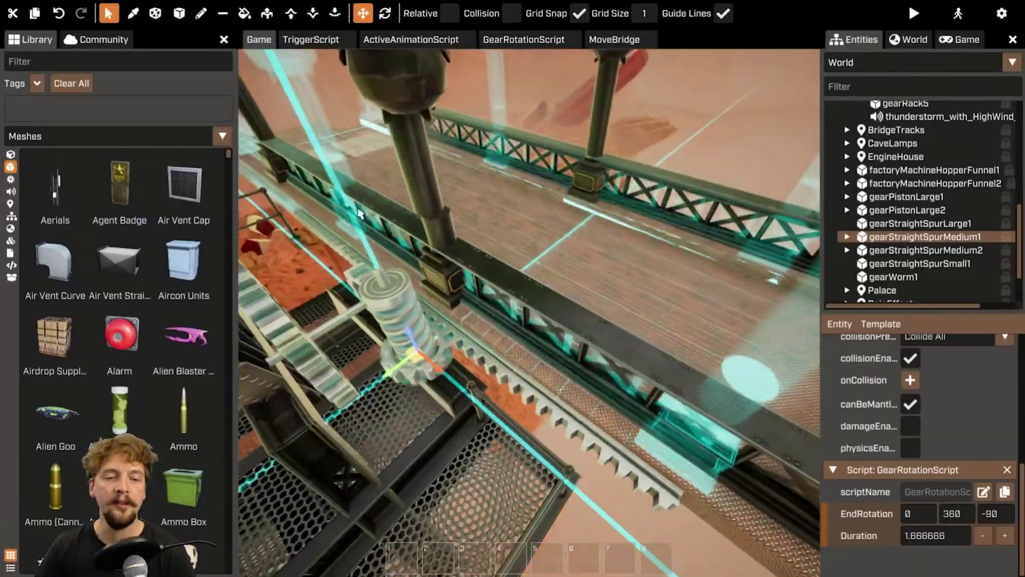
pyautogui.moveTo(329, 136); pyautogui.dragTo(513, 192, button='right')
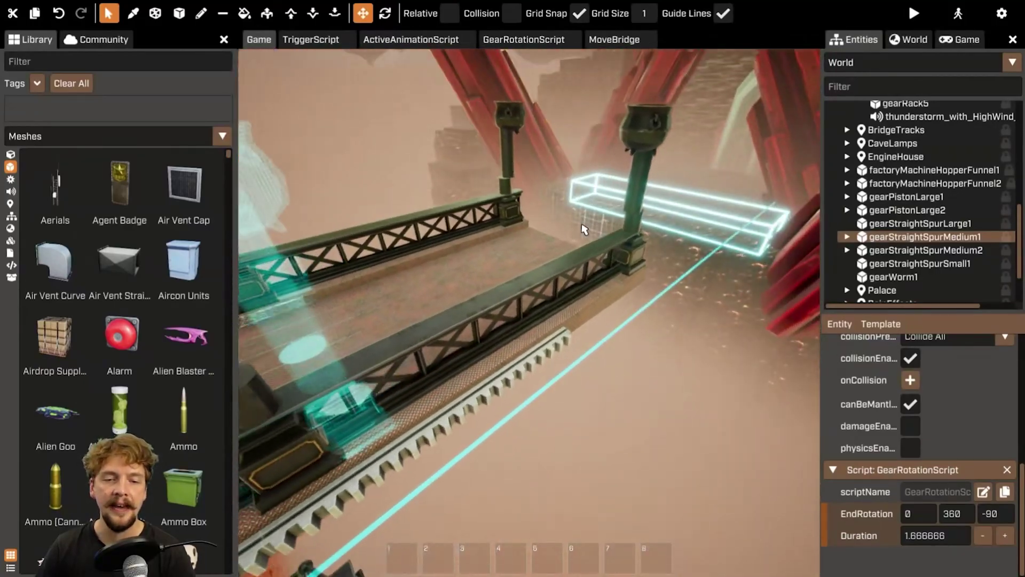
pyautogui.moveTo(584, 224); pyautogui.dragTo(464, 230, button='right')
pyautogui.moveTo(523, 298); pyautogui.dragTo(552, 299, button='right')
pyautogui.press('w')
pyautogui.press('w')
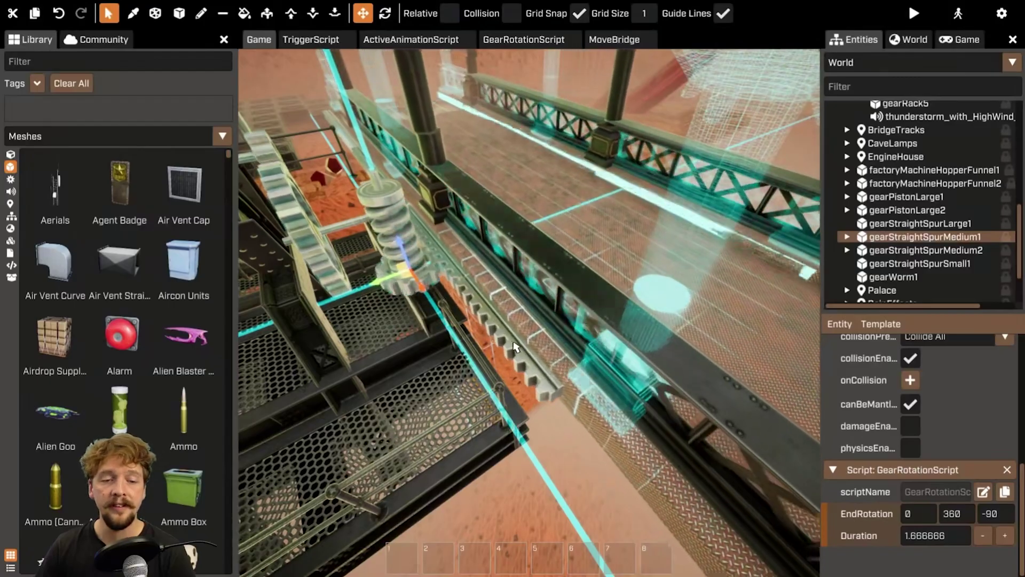
# Examine the bridge's rack passing the horizontal spur gear from closer viewpoints above the platform
pyautogui.moveTo(529, 299); pyautogui.dragTo(593, 302, button='right')
pyautogui.press('a')
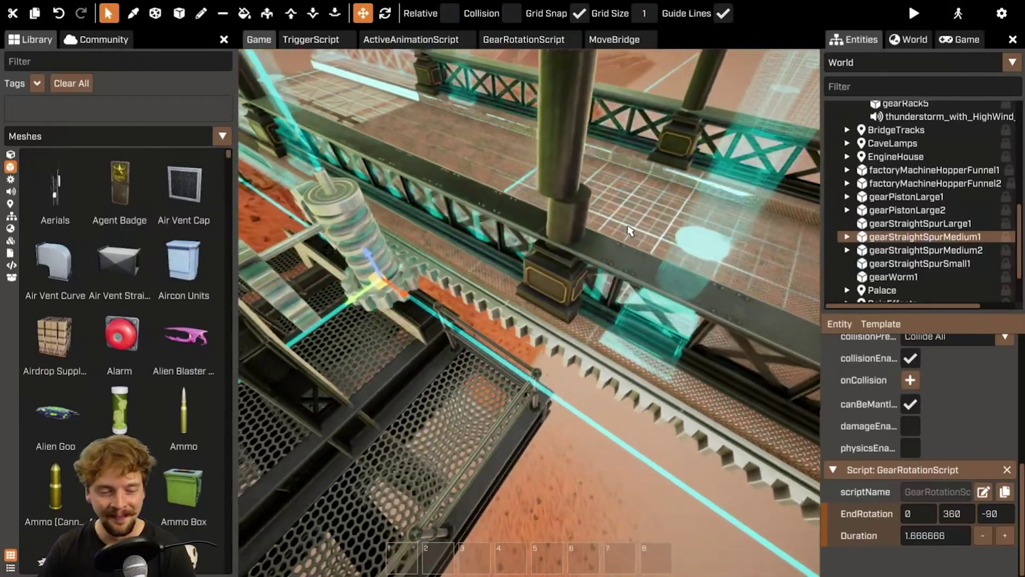
pyautogui.press('w')
pyautogui.moveTo(507, 198); pyautogui.dragTo(443, 209, button='right')
pyautogui.press('d')
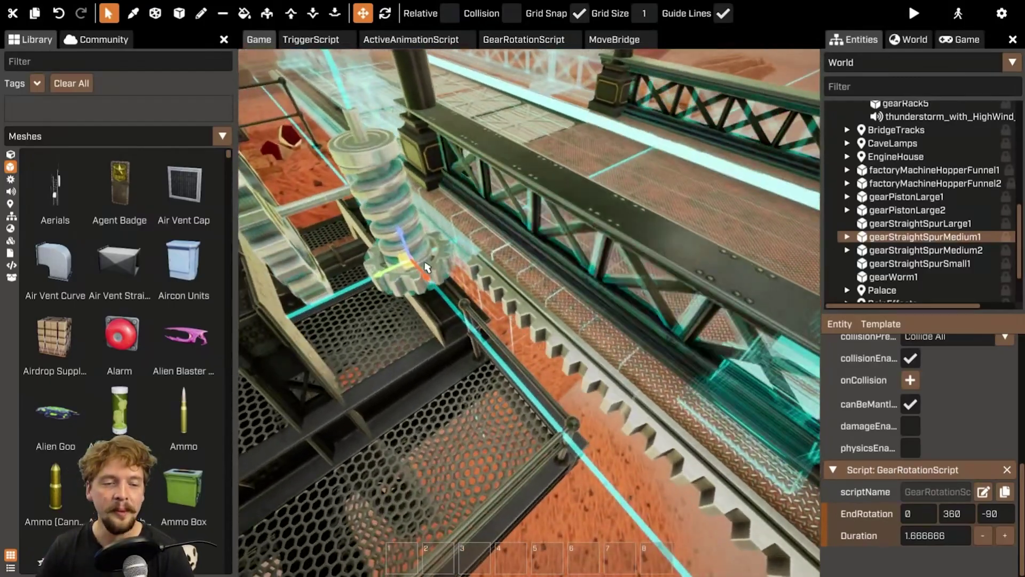
pyautogui.press('a')
pyautogui.moveTo(529, 299); pyautogui.dragTo(617, 256, button='right')
# Check the PlayTimelineLoop call in the MoveBridge script, and view the bridge and gear machine again in the game world
pyautogui.click(609, 41)
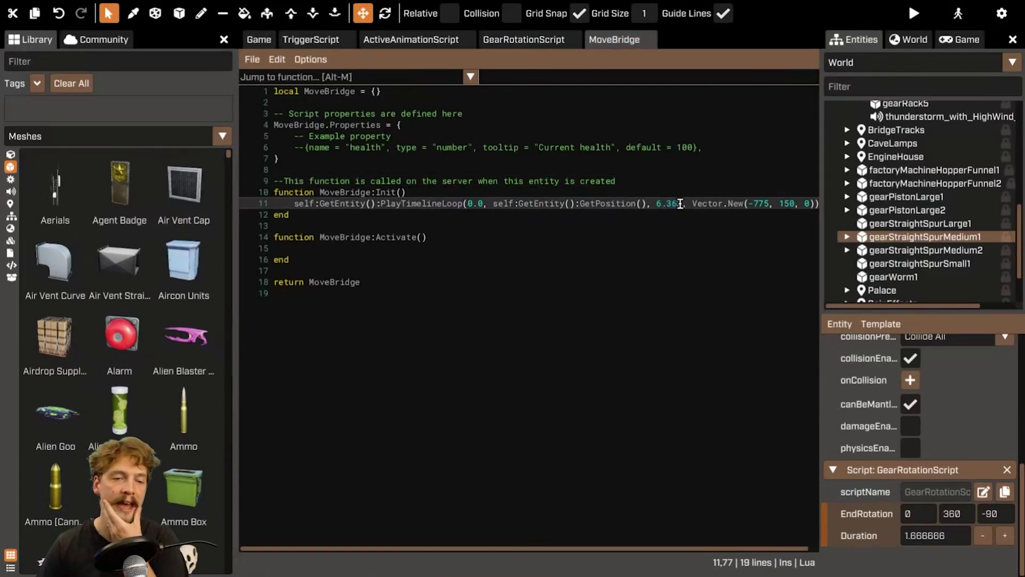
pyautogui.click(257, 41)
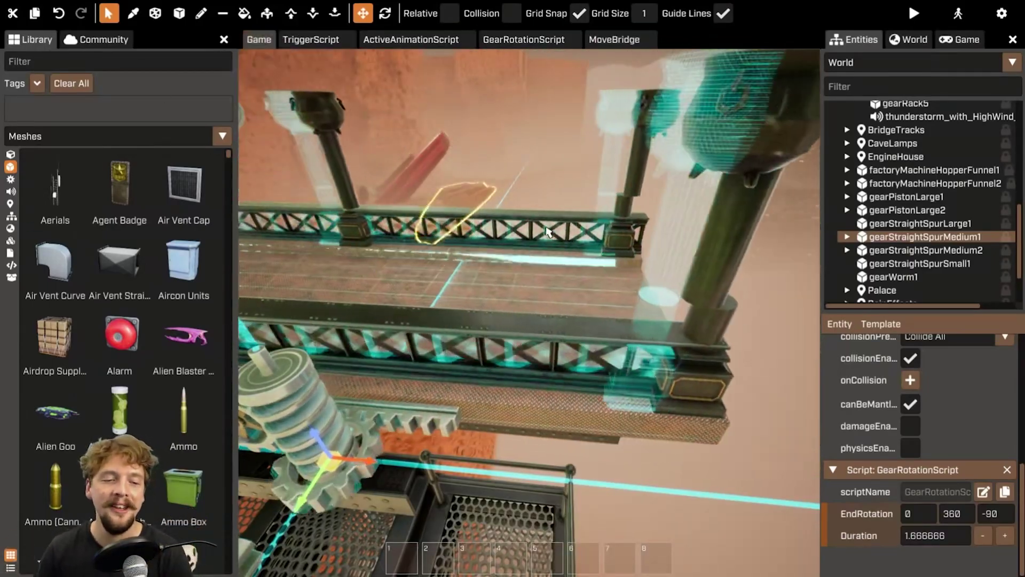
pyautogui.press('w')
pyautogui.press('s')
pyautogui.press('a')
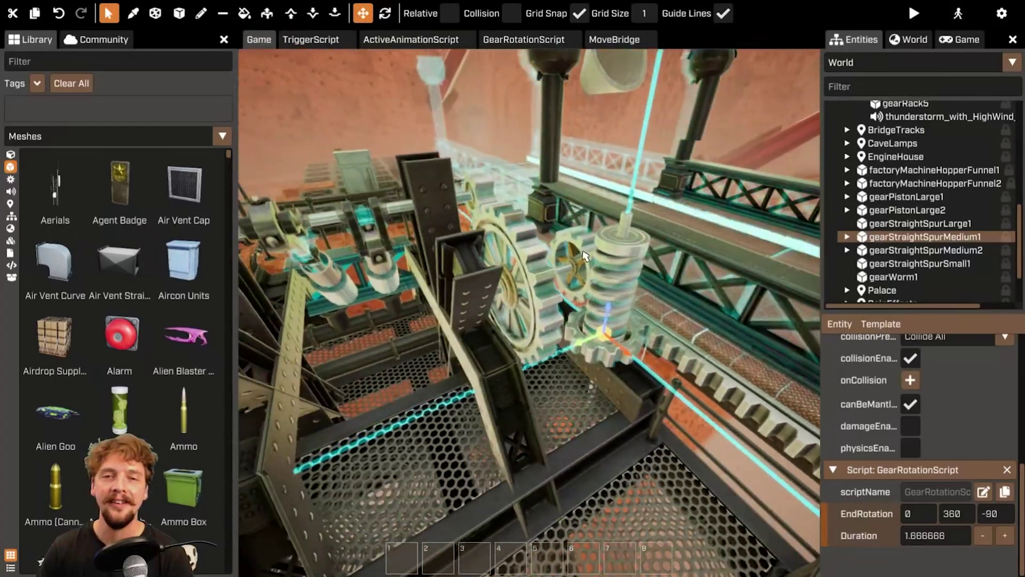